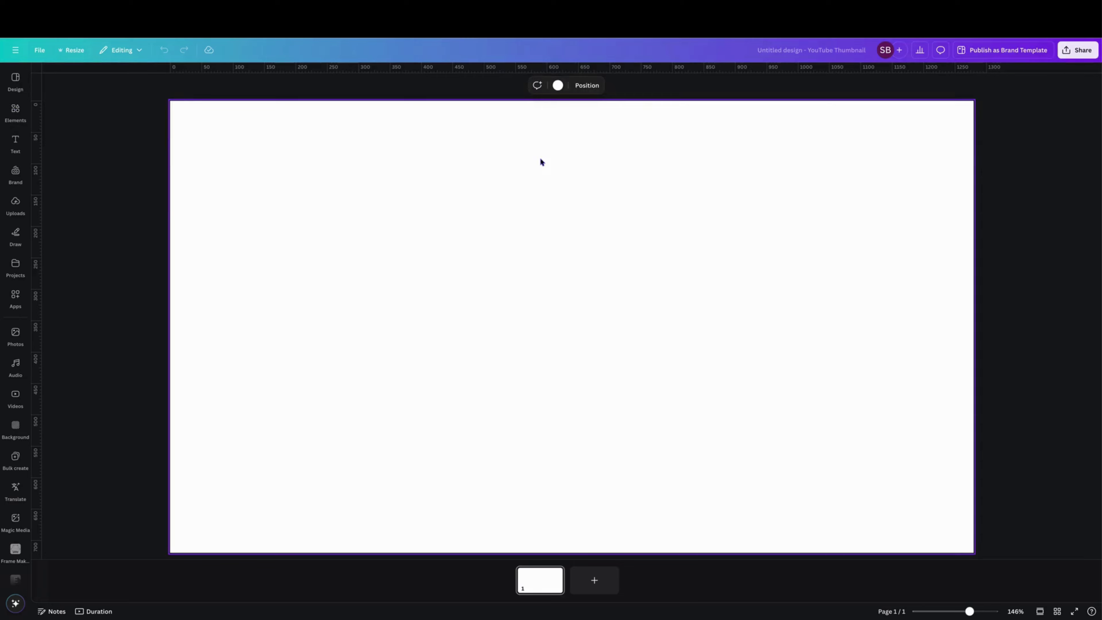
Make the page background black and add a heading containing only the letter h
{"action": "left_click", "coordinate": [558, 86]}
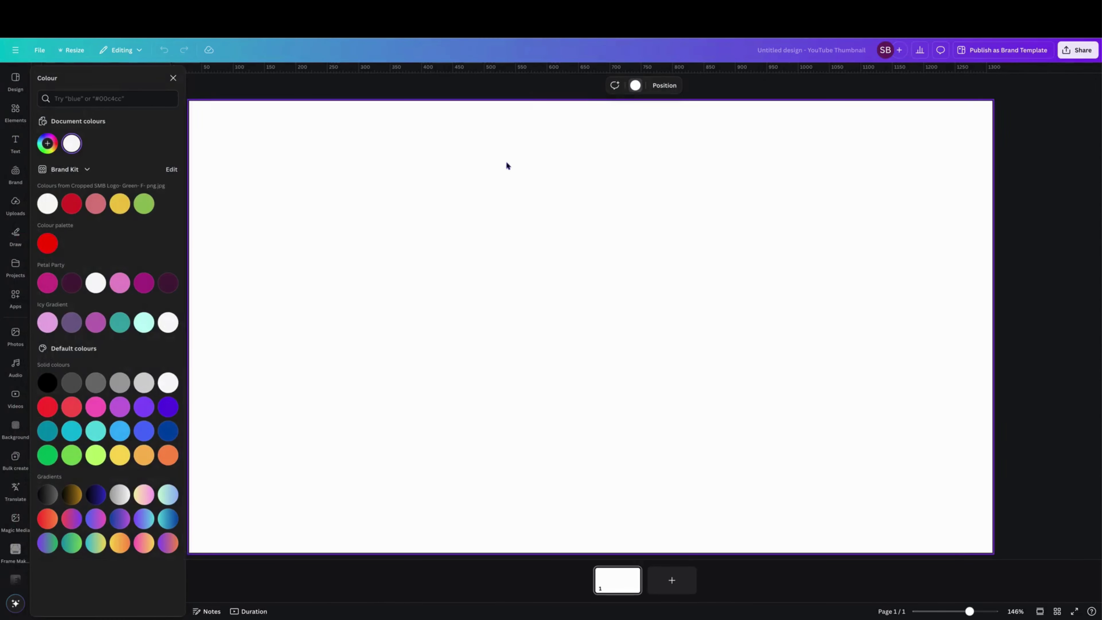
{"action": "left_click", "coordinate": [46, 387]}
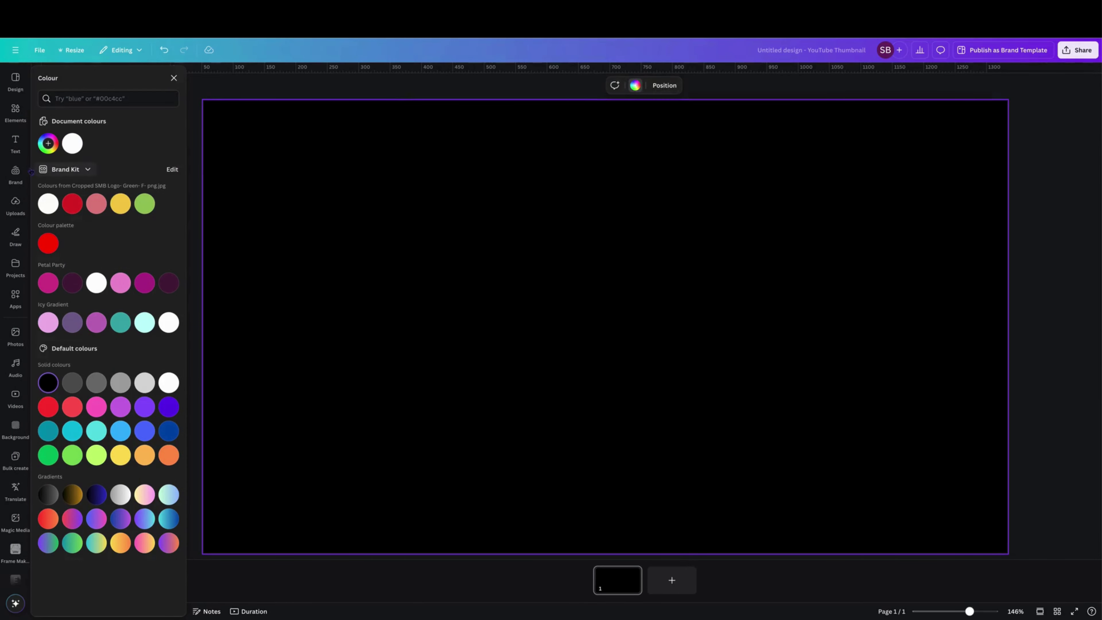
{"action": "left_click", "coordinate": [15, 143]}
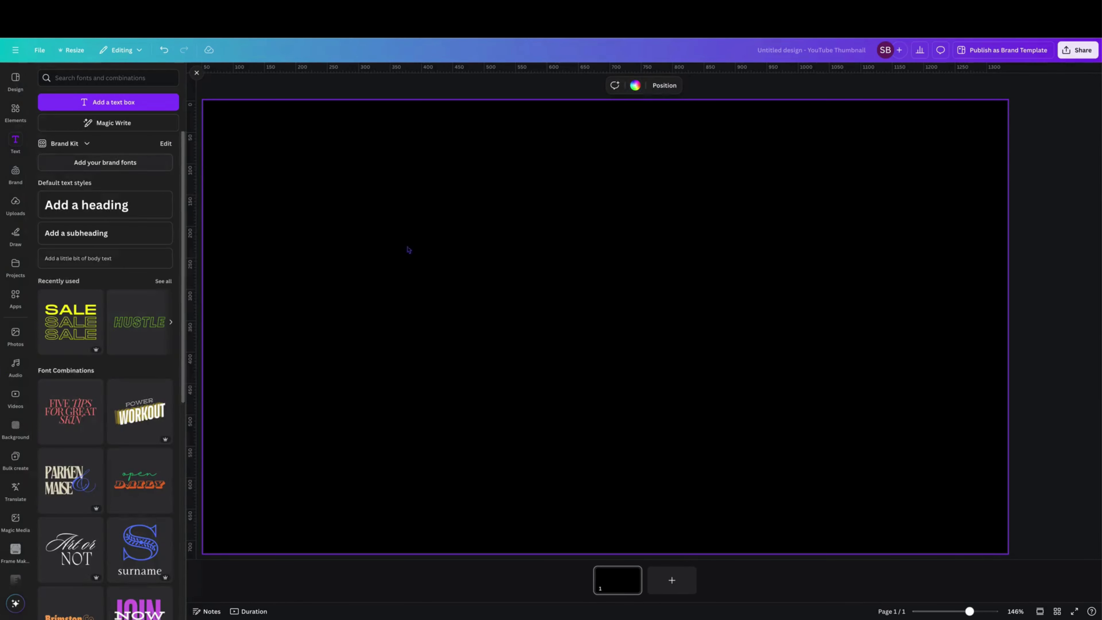
{"action": "left_click", "coordinate": [105, 207]}
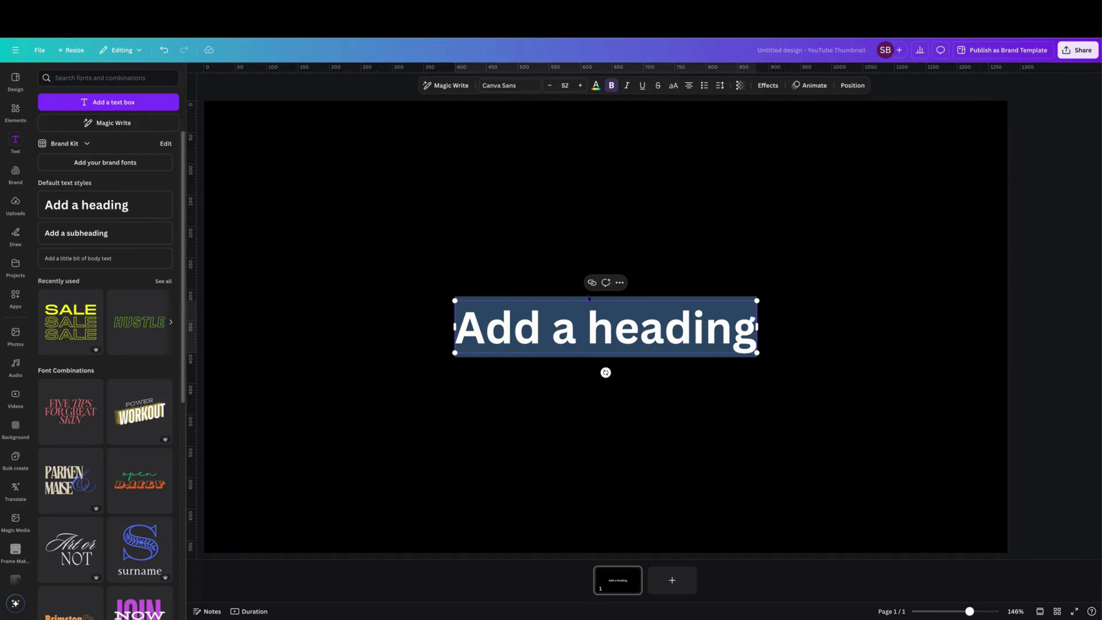
{"action": "type", "text": "h"}
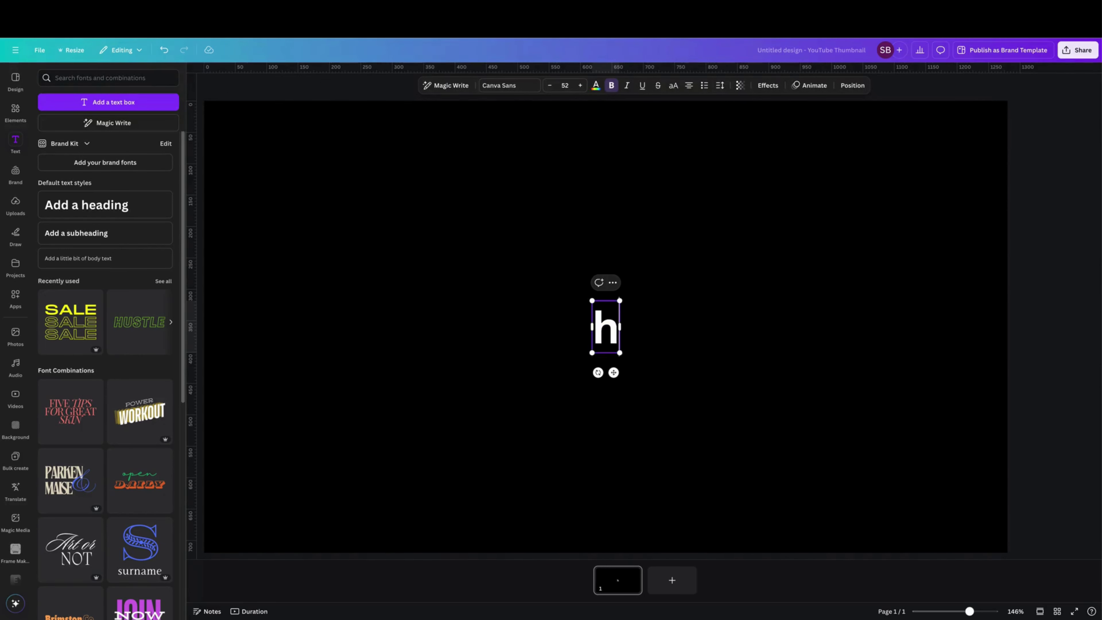
{"action": "left_click", "coordinate": [695, 331]}
Duplicate the h, align the copy just to its right, and change it to the letter e
{"action": "left_click", "coordinate": [610, 333]}
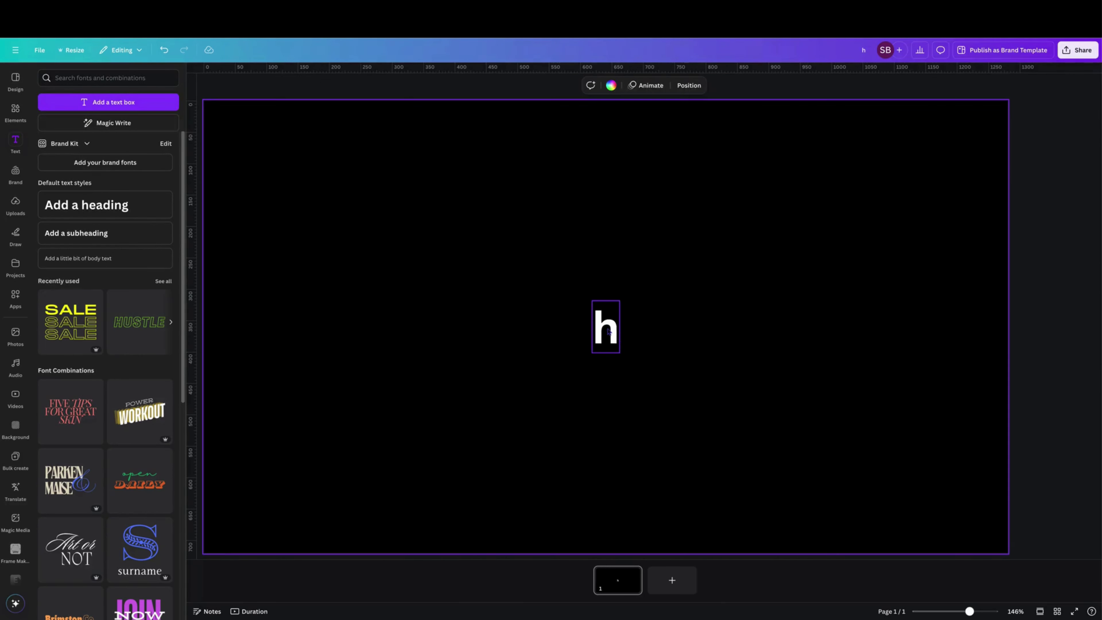
{"action": "left_click", "coordinate": [600, 283]}
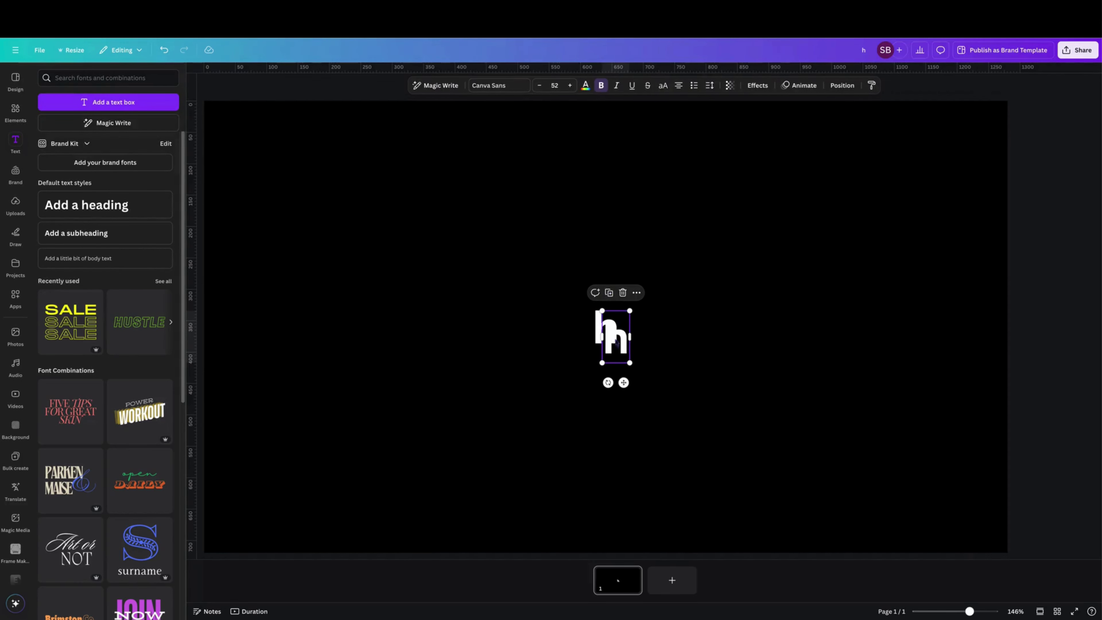
{"action": "left_click_drag", "start_coordinate": [625, 384], "coordinate": [651, 371]}
{"action": "double_click", "coordinate": [647, 327]}
{"action": "type", "text": "e"}
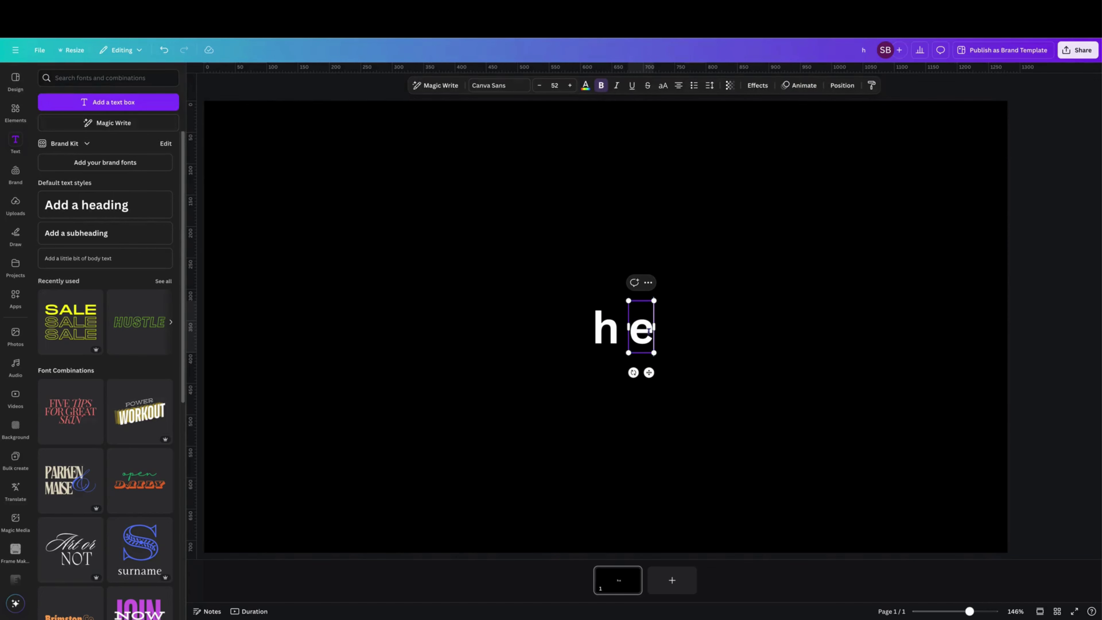
{"action": "key", "text": "Escape"}
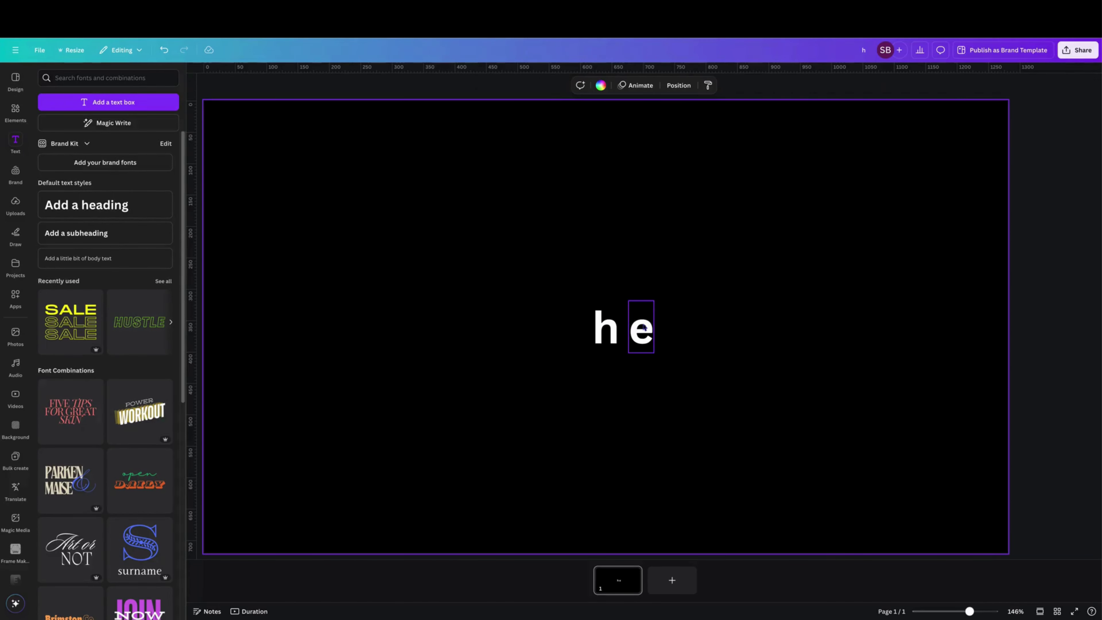
Duplicate the e, align the copy to its right, and change it to the letter l
{"action": "left_click", "coordinate": [635, 283]}
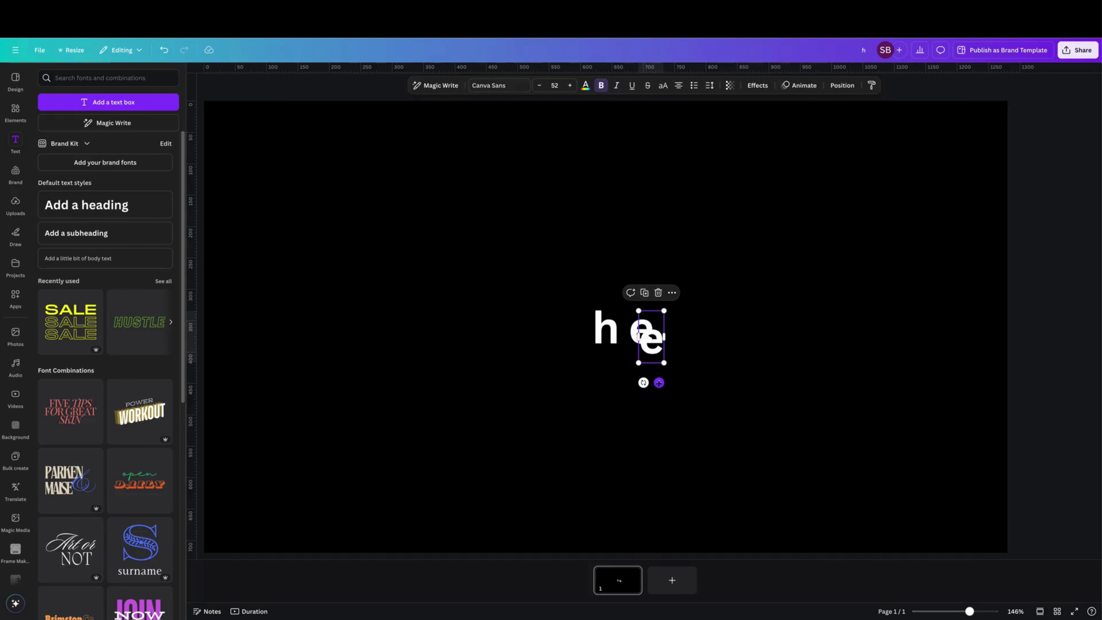
{"action": "left_click_drag", "start_coordinate": [659, 382], "coordinate": [682, 371]}
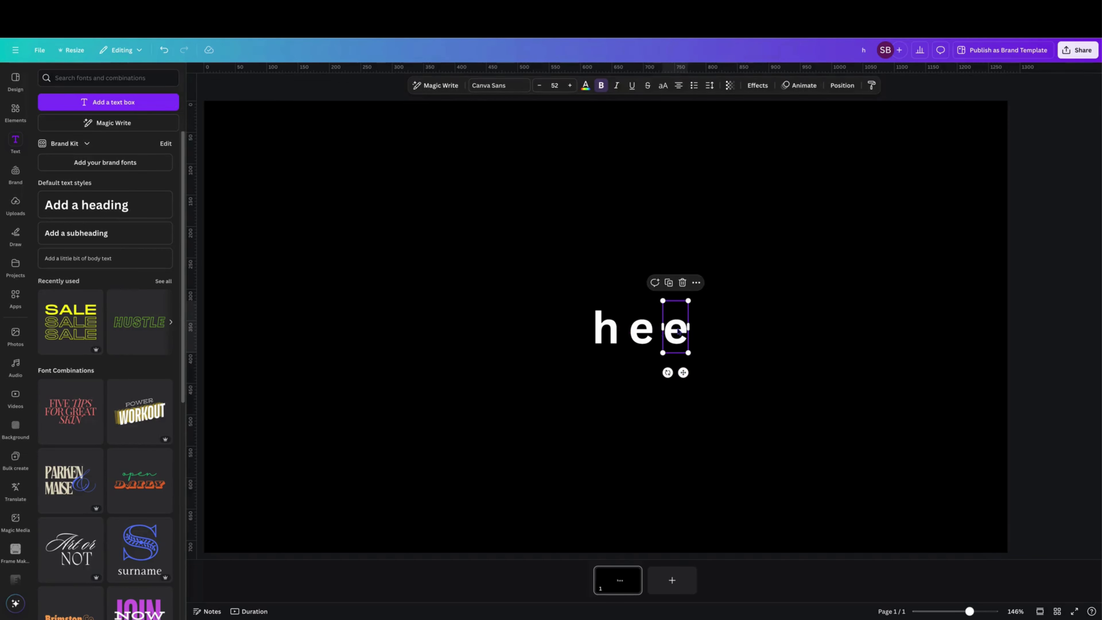
{"action": "double_click", "coordinate": [676, 329]}
{"action": "type", "text": "l"}
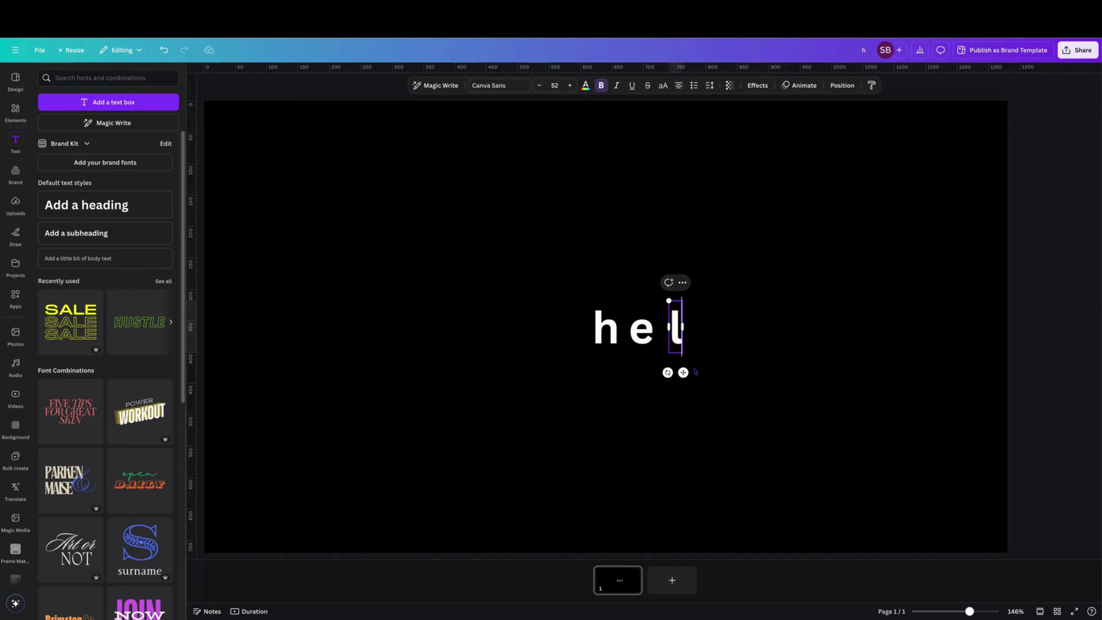
{"action": "left_click", "coordinate": [701, 301]}
Add two more copies of the l in line to its right and change the last one to o
{"action": "left_click", "coordinate": [677, 331]}
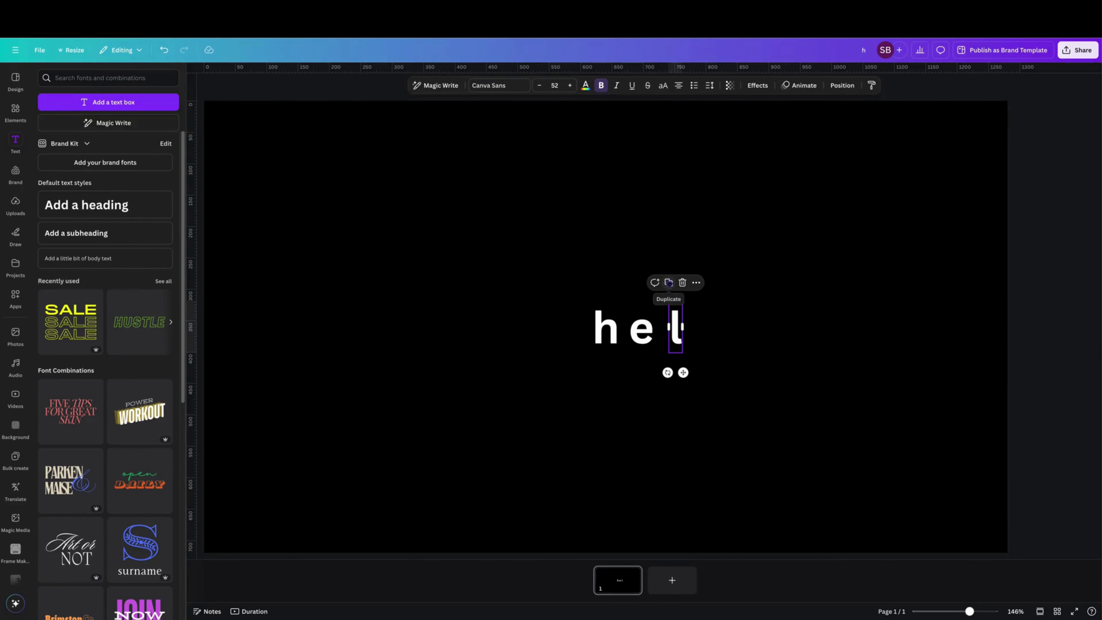
{"action": "left_click", "coordinate": [669, 283]}
{"action": "mouse_move", "coordinate": [694, 382]}
{"action": "left_mouse_down"}
{"action": "mouse_move", "coordinate": [718, 374]}
{"action": "mouse_move", "coordinate": [708, 376]}
{"action": "left_mouse_up"}
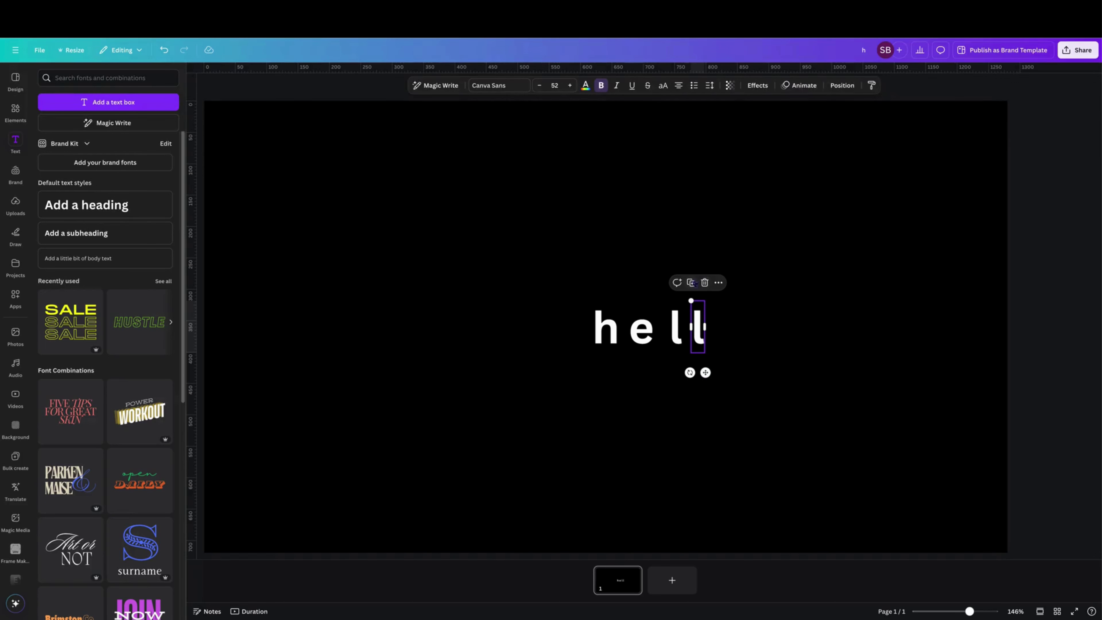
{"action": "left_click", "coordinate": [693, 283]}
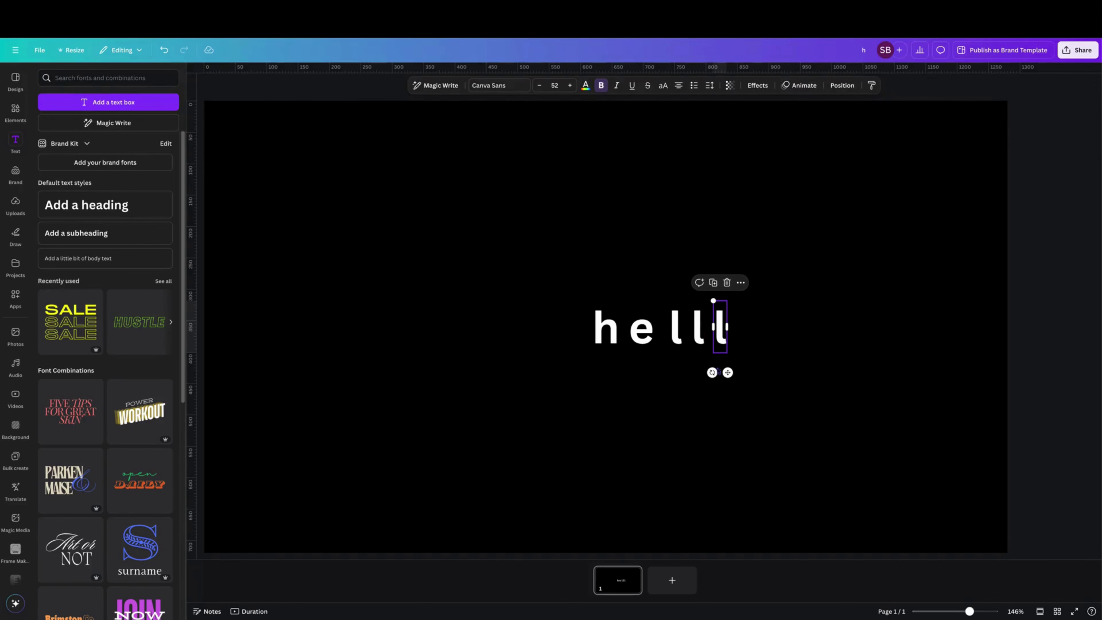
{"action": "double_click", "coordinate": [721, 329]}
{"action": "type", "text": "o"}
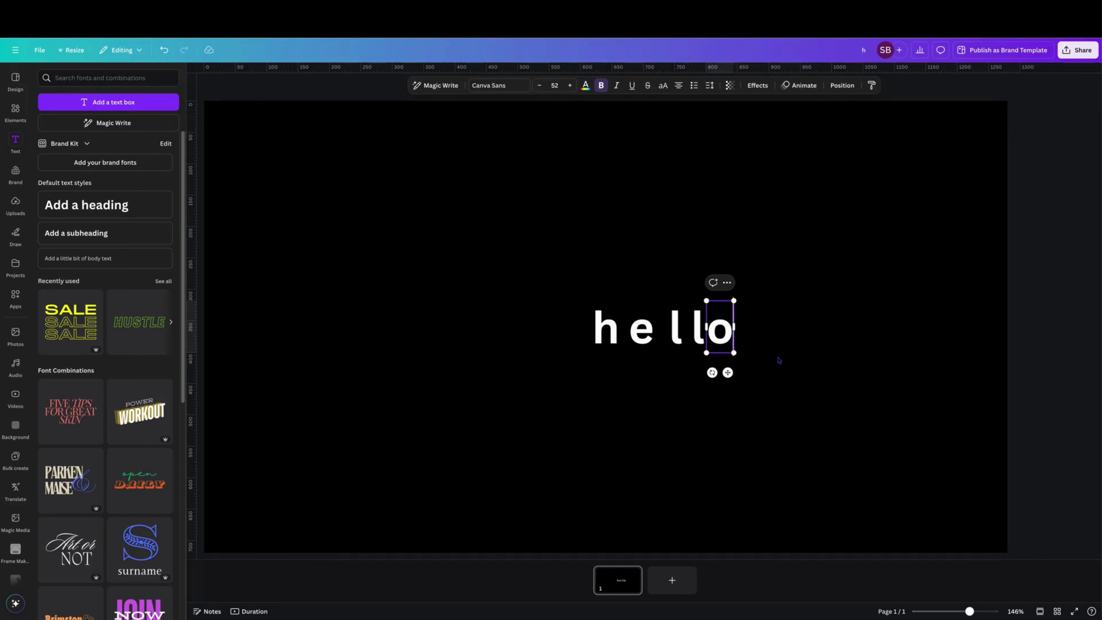
{"action": "left_click", "coordinate": [751, 369]}
Move the separate letters further left on the page and space them evenly to spell hello
{"action": "left_click_drag", "start_coordinate": [557, 279], "coordinate": [847, 400]}
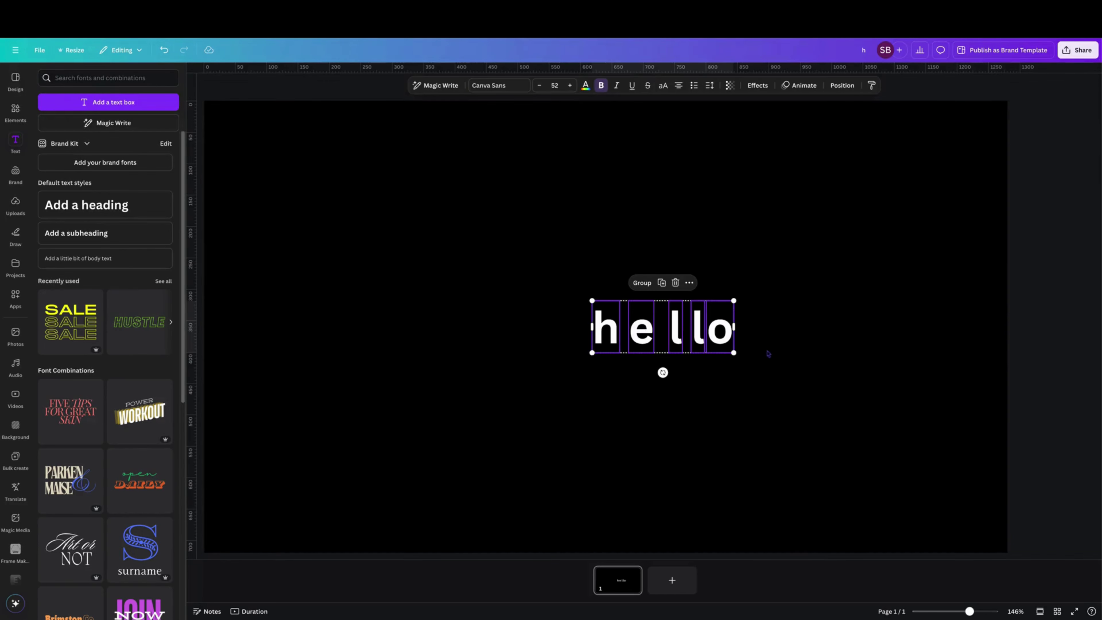
{"action": "left_click_drag", "start_coordinate": [710, 336], "coordinate": [546, 332]}
{"action": "left_click", "coordinate": [734, 410]}
{"action": "left_click", "coordinate": [549, 332]}
Select all five letters together and scale them up to a font size of about 73.7
{"action": "left_click_drag", "start_coordinate": [484, 268], "coordinate": [849, 414]}
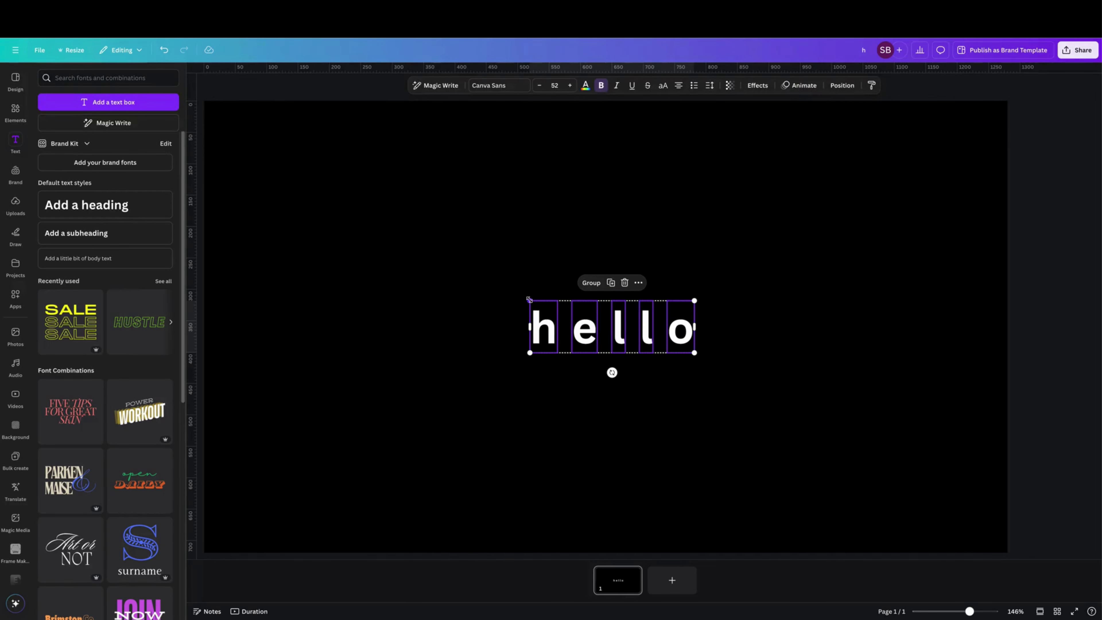
{"action": "left_click_drag", "start_coordinate": [529, 299], "coordinate": [463, 268]}
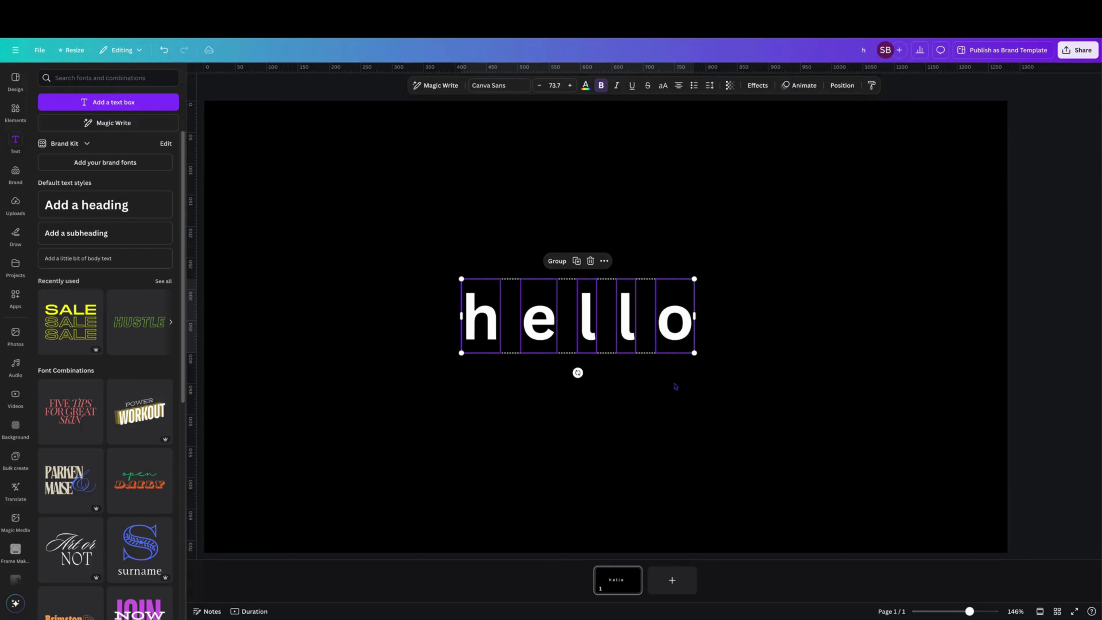
{"action": "left_click", "coordinate": [752, 412]}
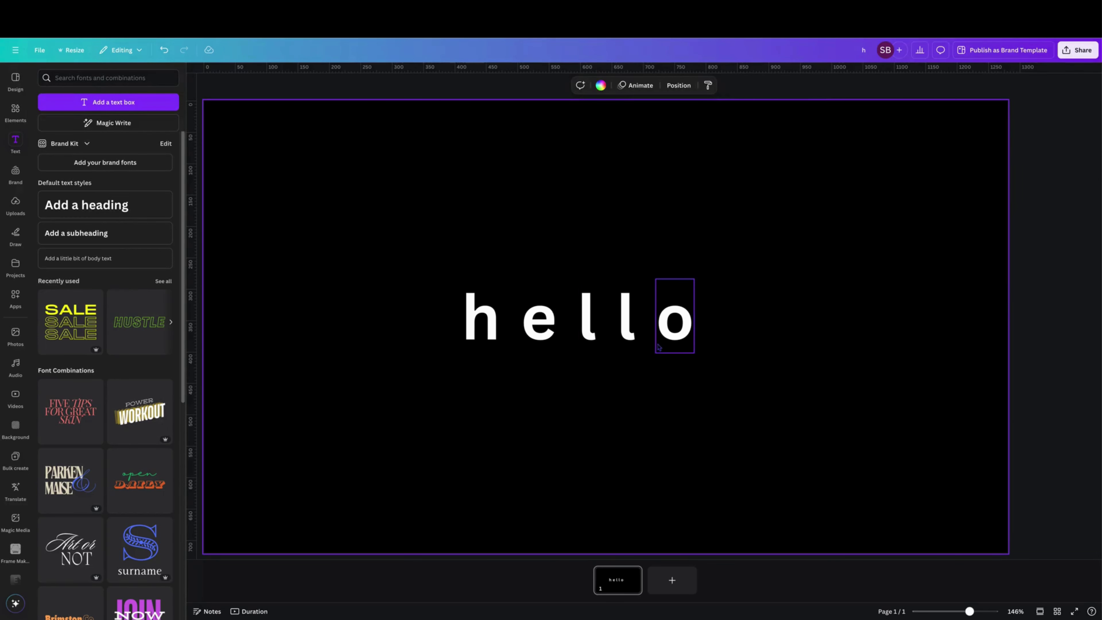
Add a blank page with a duration of 1.0 second and place it before the hello page
{"action": "left_click", "coordinate": [259, 610]}
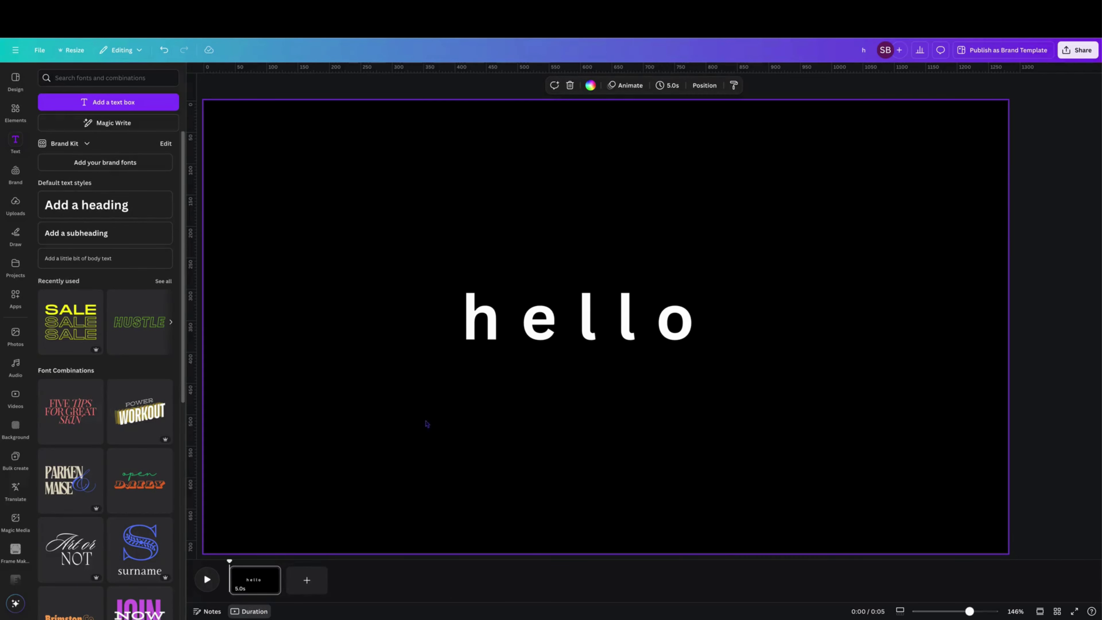
{"action": "left_click", "coordinate": [322, 583]}
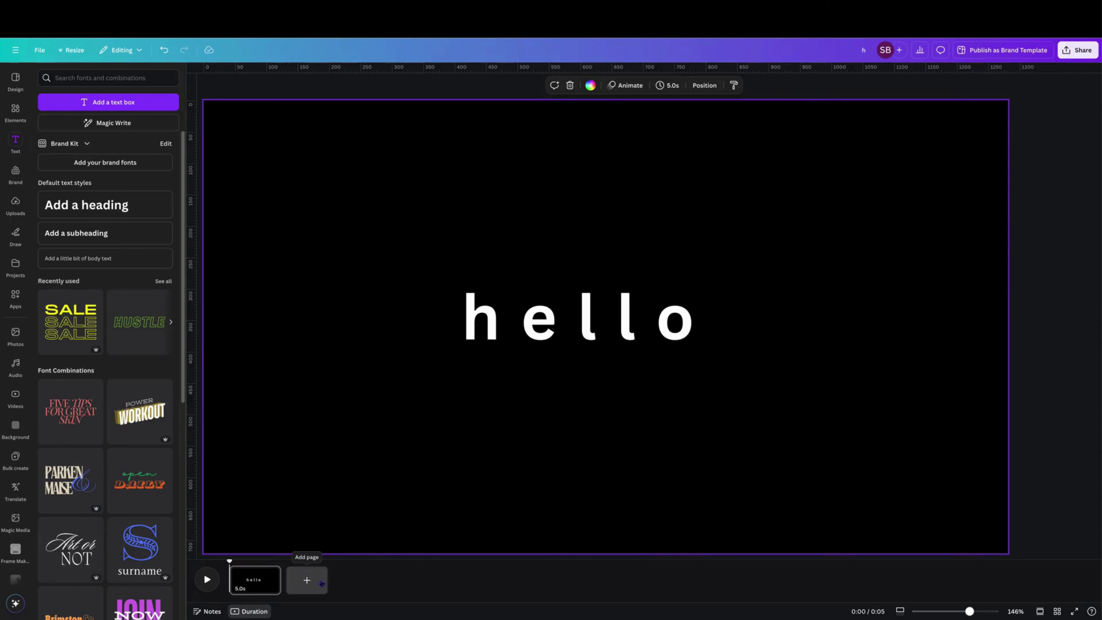
{"action": "left_click", "coordinate": [301, 589]}
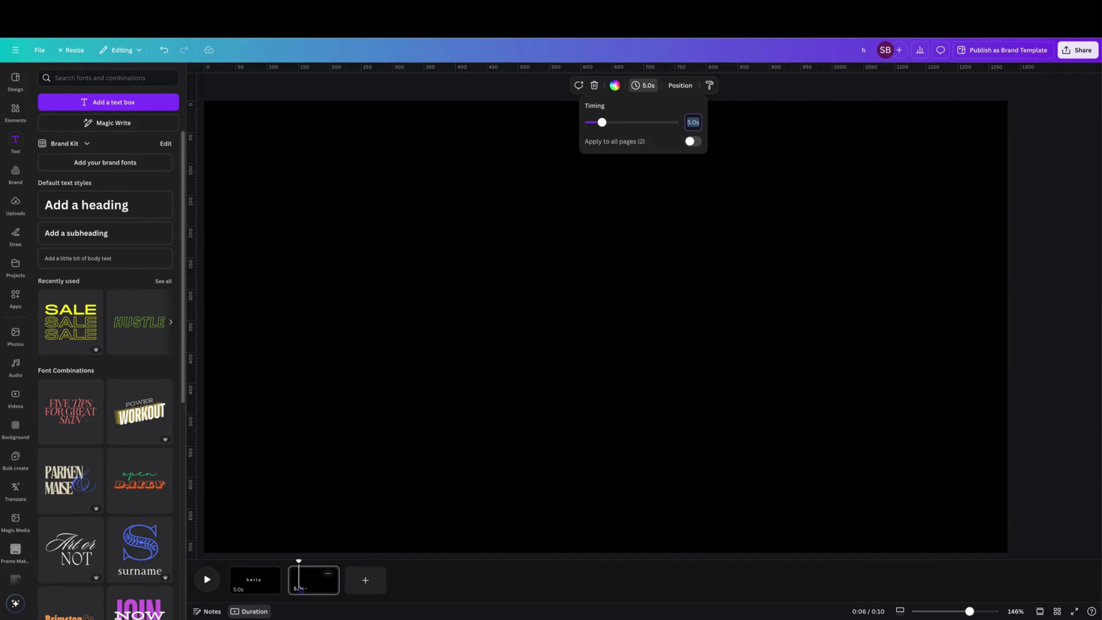
{"action": "type", "text": "1"}
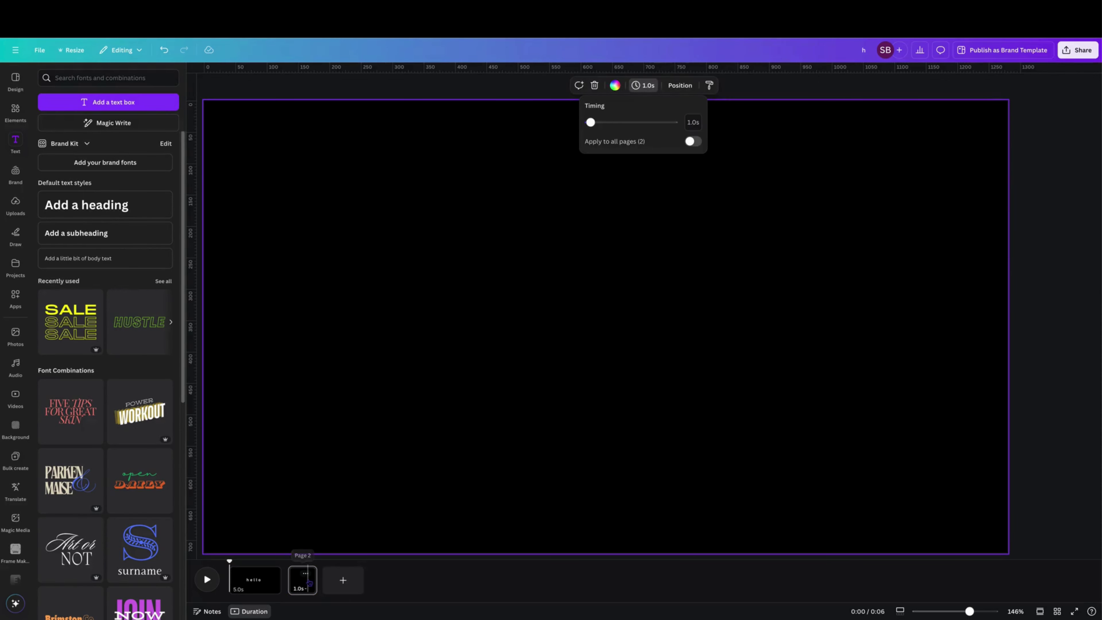
{"action": "key", "text": "Return"}
{"action": "left_click_drag", "start_coordinate": [251, 584], "coordinate": [237, 584]}
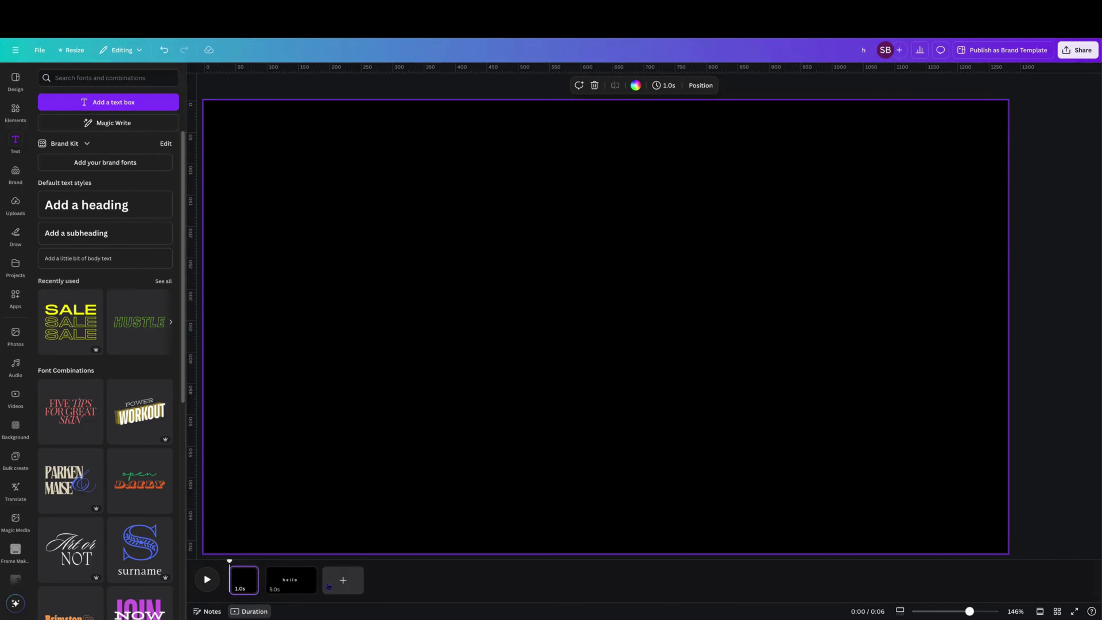
Place two horizontal guides on the hello page, along the tops and the baseline of the letters
{"action": "left_click", "coordinate": [297, 584]}
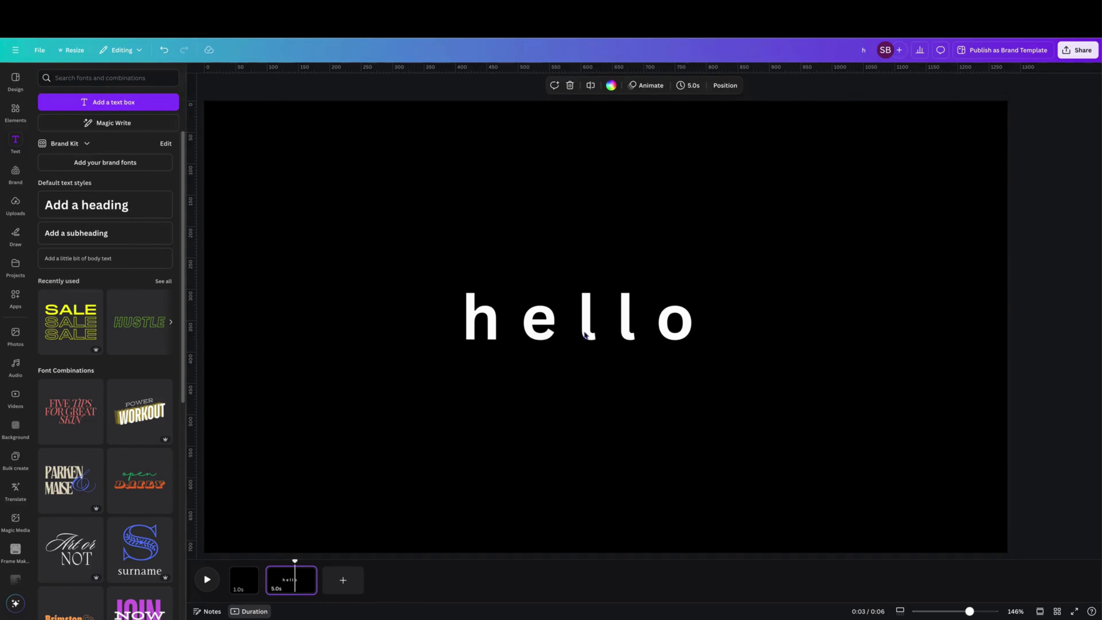
{"action": "left_click", "coordinate": [537, 332]}
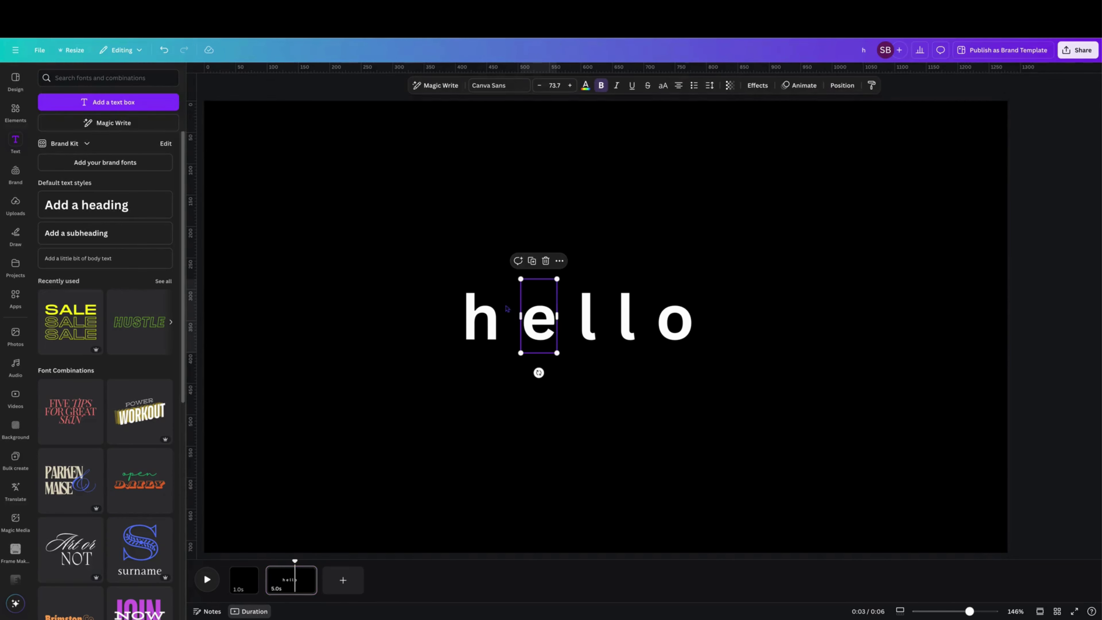
{"action": "left_click_drag", "start_coordinate": [506, 67], "coordinate": [504, 292]}
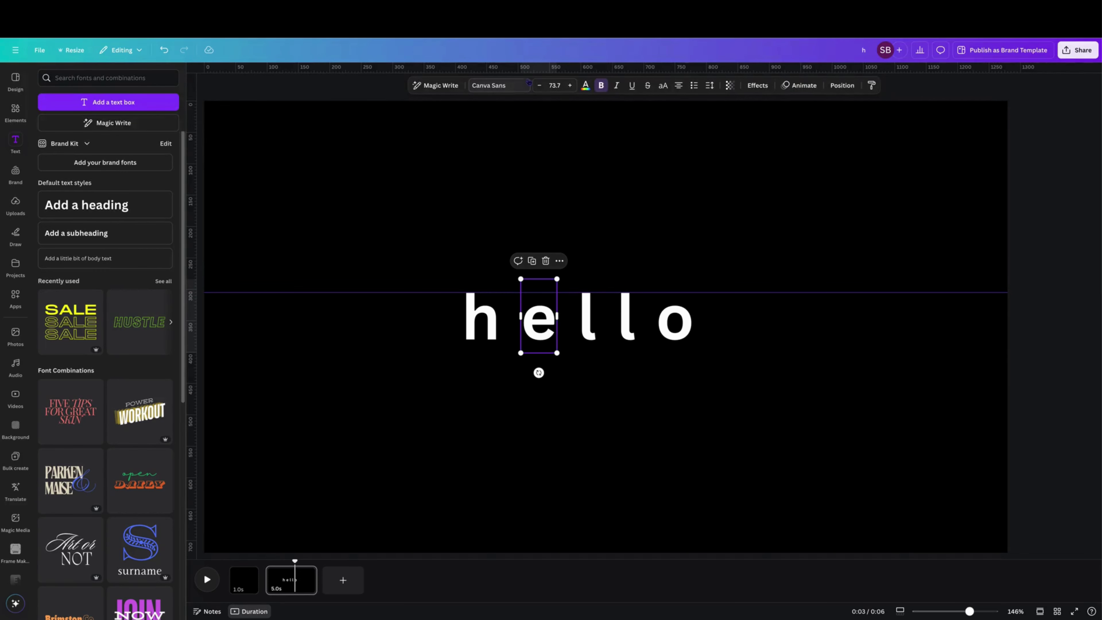
{"action": "left_click_drag", "start_coordinate": [528, 70], "coordinate": [529, 341]}
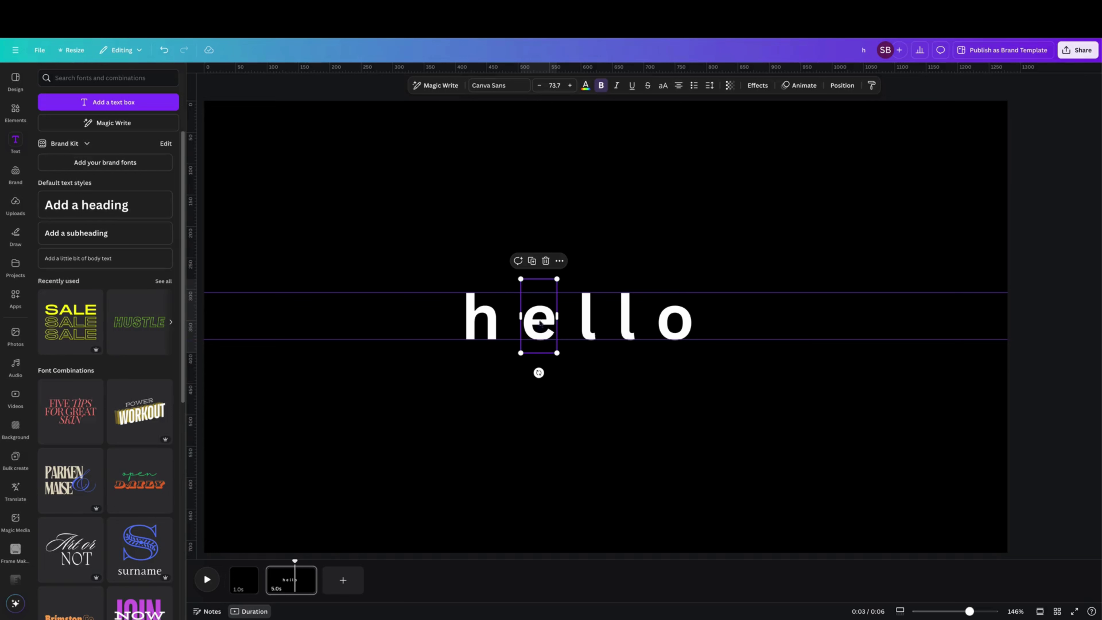
Create a custom animation for the e, redrawing its path to hop over the l, l and o, loop beneath the word and return over the h
{"action": "left_click", "coordinate": [807, 86]}
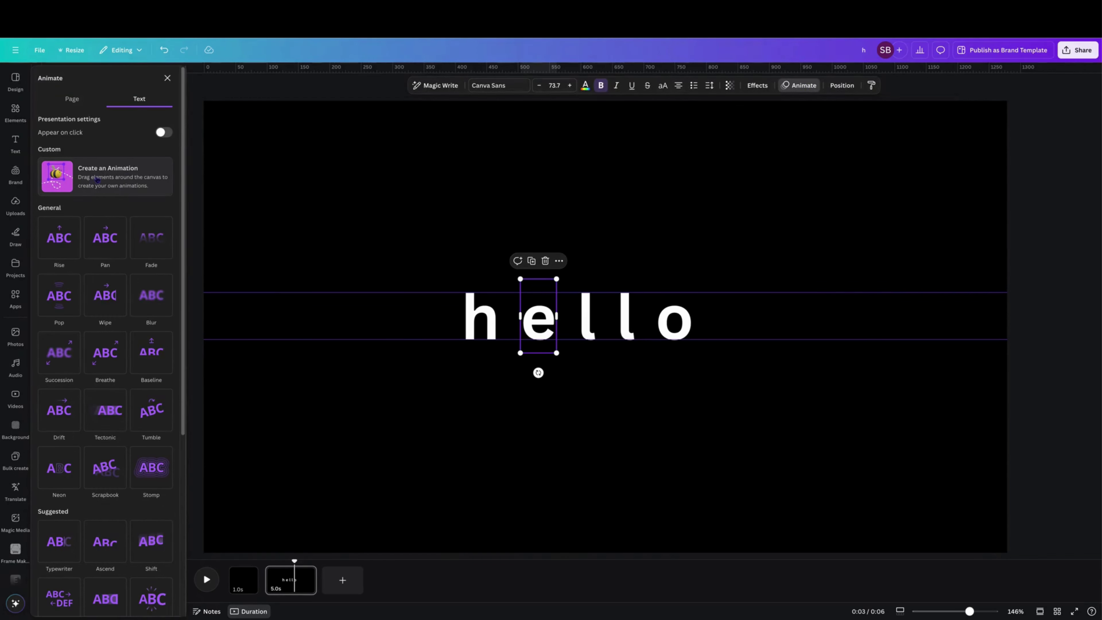
{"action": "left_click", "coordinate": [124, 183]}
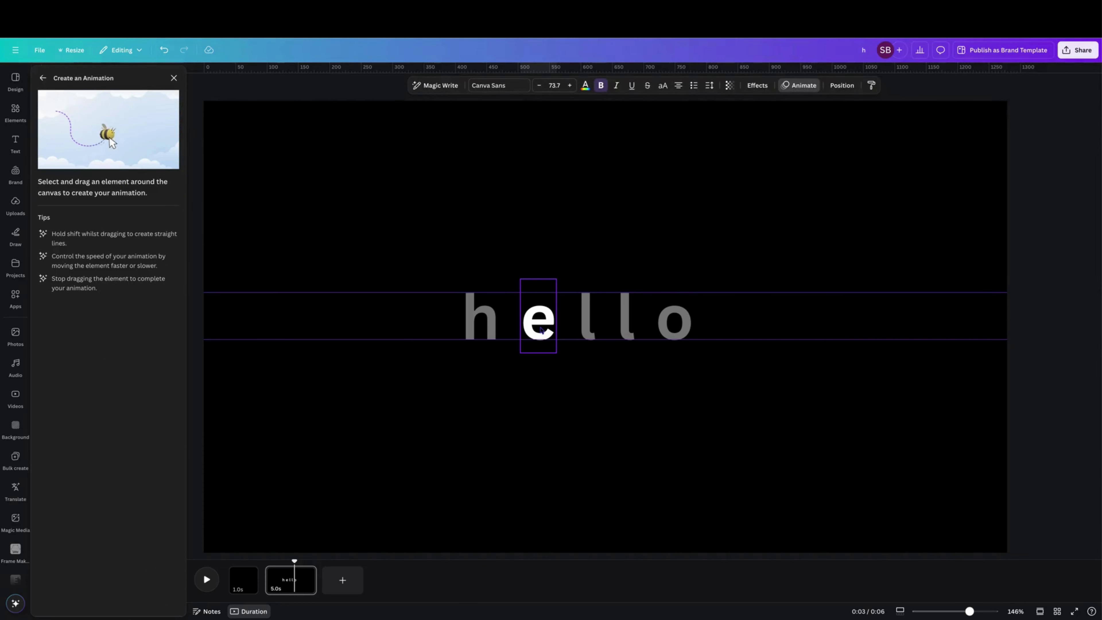
{"action": "mouse_move", "coordinate": [540, 329]}
{"action": "left_mouse_down"}
{"action": "mouse_move", "coordinate": [570, 253]}
{"action": "mouse_move", "coordinate": [579, 283]}
{"action": "mouse_move", "coordinate": [587, 253]}
{"action": "mouse_move", "coordinate": [618, 260]}
{"action": "mouse_move", "coordinate": [622, 286]}
{"action": "mouse_move", "coordinate": [664, 268]}
{"action": "mouse_move", "coordinate": [673, 297]}
{"action": "mouse_move", "coordinate": [673, 277]}
{"action": "mouse_move", "coordinate": [699, 270]}
{"action": "mouse_move", "coordinate": [729, 296]}
{"action": "mouse_move", "coordinate": [744, 353]}
{"action": "mouse_move", "coordinate": [666, 432]}
{"action": "mouse_move", "coordinate": [544, 431]}
{"action": "mouse_move", "coordinate": [463, 403]}
{"action": "mouse_move", "coordinate": [416, 352]}
{"action": "mouse_move", "coordinate": [413, 271]}
{"action": "mouse_move", "coordinate": [439, 240]}
{"action": "mouse_move", "coordinate": [498, 244]}
{"action": "mouse_move", "coordinate": [527, 271]}
{"action": "mouse_move", "coordinate": [545, 326]}
{"action": "left_mouse_up"}
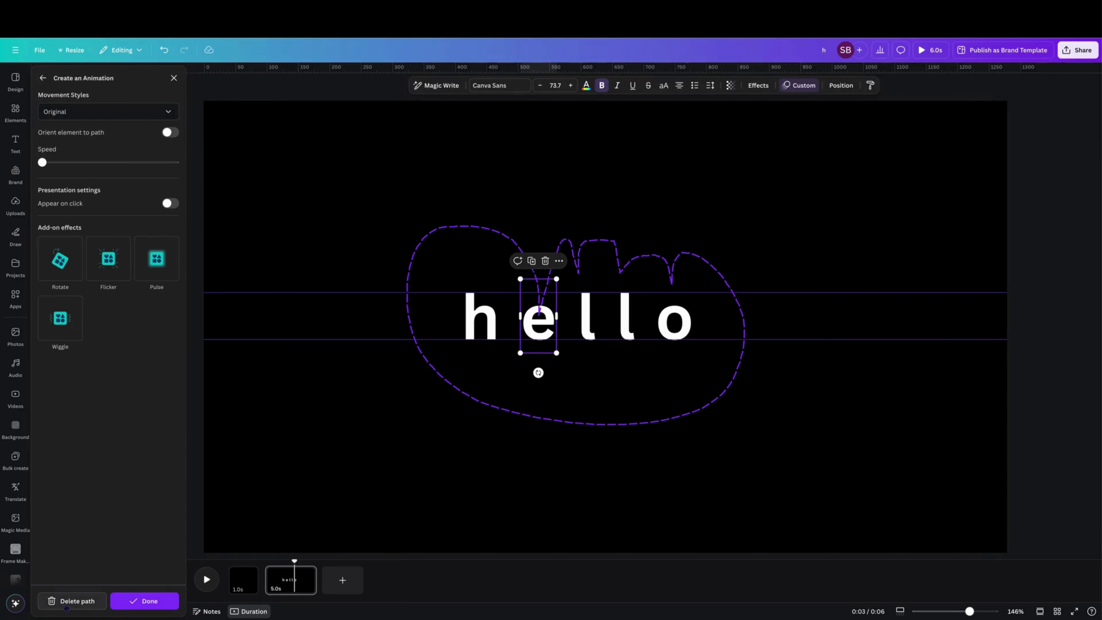
{"action": "left_click", "coordinate": [69, 602]}
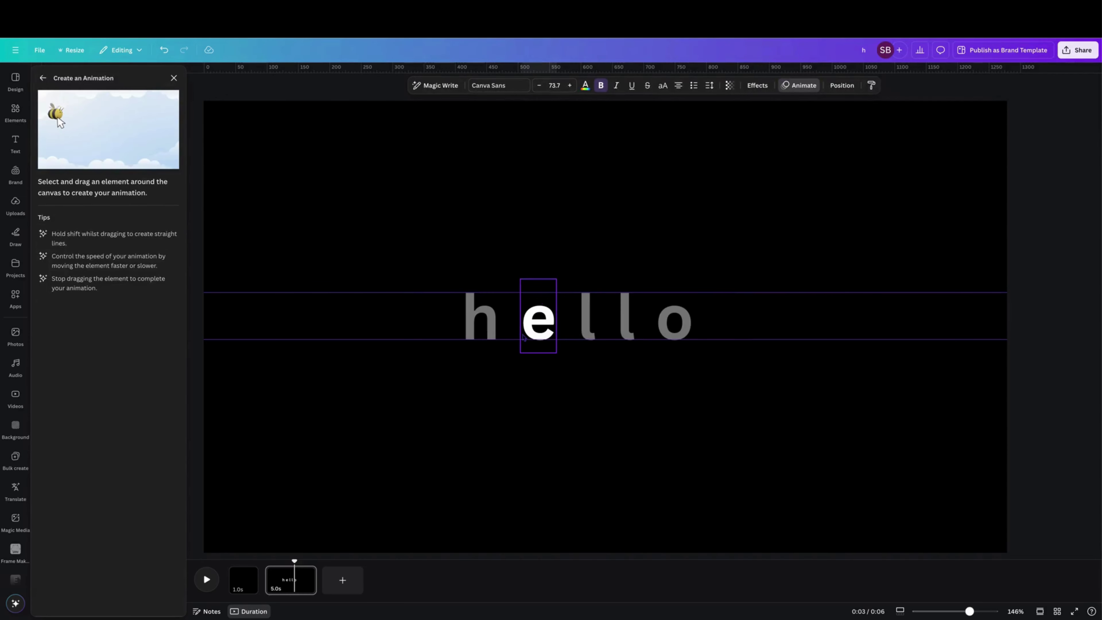
{"action": "mouse_move", "coordinate": [534, 329]}
{"action": "left_mouse_down"}
{"action": "mouse_move", "coordinate": [539, 276]}
{"action": "mouse_move", "coordinate": [557, 260]}
{"action": "mouse_move", "coordinate": [574, 264]}
{"action": "mouse_move", "coordinate": [578, 283]}
{"action": "mouse_move", "coordinate": [583, 266]}
{"action": "mouse_move", "coordinate": [603, 258]}
{"action": "mouse_move", "coordinate": [615, 281]}
{"action": "mouse_move", "coordinate": [633, 259]}
{"action": "mouse_move", "coordinate": [669, 293]}
{"action": "mouse_move", "coordinate": [689, 282]}
{"action": "mouse_move", "coordinate": [728, 317]}
{"action": "mouse_move", "coordinate": [731, 417]}
{"action": "mouse_move", "coordinate": [612, 468]}
{"action": "mouse_move", "coordinate": [465, 445]}
{"action": "mouse_move", "coordinate": [395, 368]}
{"action": "mouse_move", "coordinate": [404, 310]}
{"action": "mouse_move", "coordinate": [440, 261]}
{"action": "mouse_move", "coordinate": [473, 263]}
{"action": "mouse_move", "coordinate": [474, 284]}
{"action": "mouse_move", "coordinate": [484, 264]}
{"action": "mouse_move", "coordinate": [516, 261]}
{"action": "mouse_move", "coordinate": [541, 328]}
{"action": "left_mouse_up"}
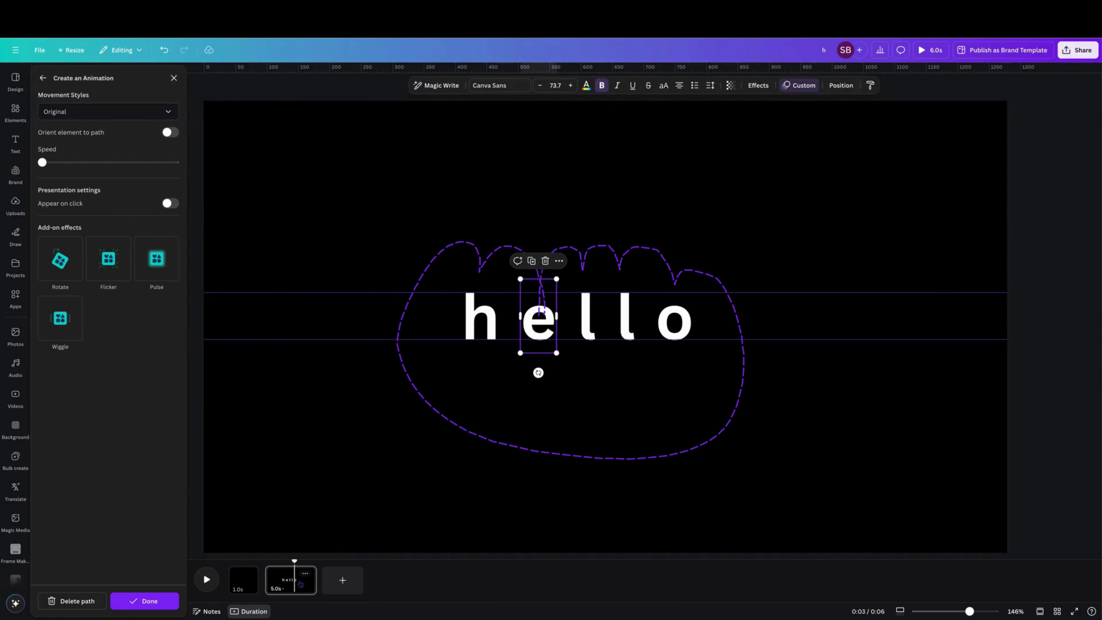
Duplicate the hello page, replacing the e's path with one carrying the first l over l and o, beneath the word and back over h and e
{"action": "right_click", "coordinate": [302, 583]}
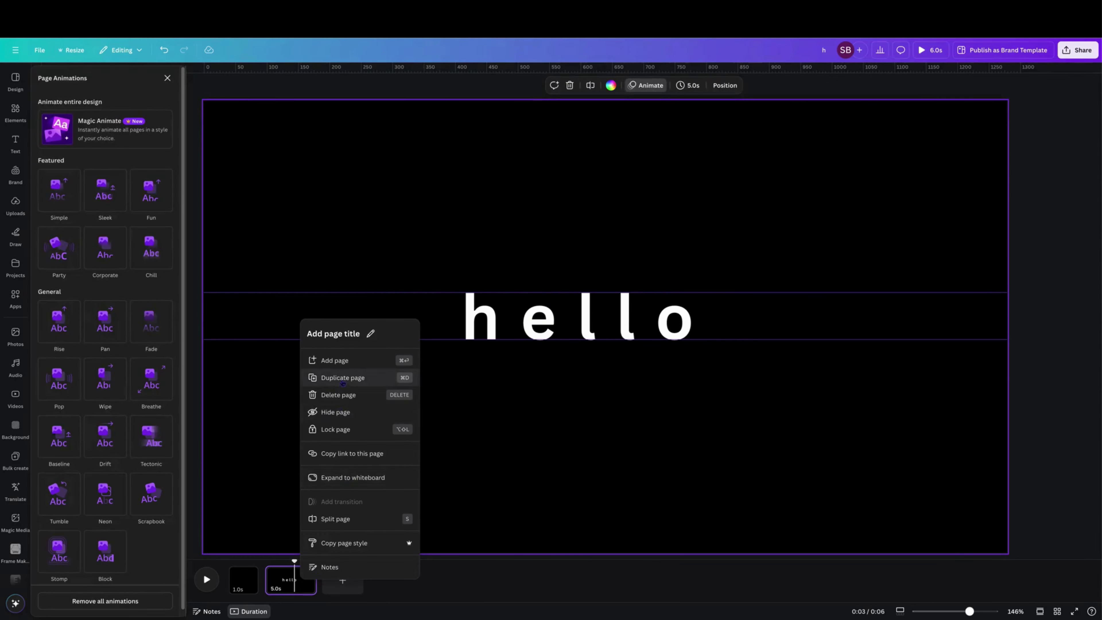
{"action": "left_click", "coordinate": [339, 385]}
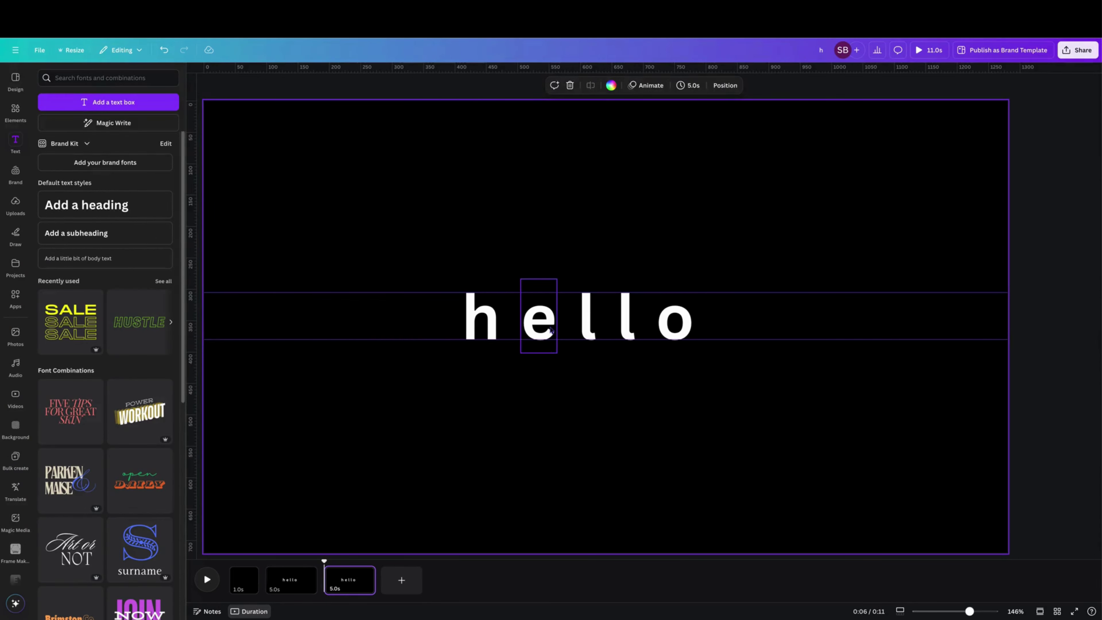
{"action": "left_click", "coordinate": [548, 348]}
{"action": "left_click", "coordinate": [806, 86]}
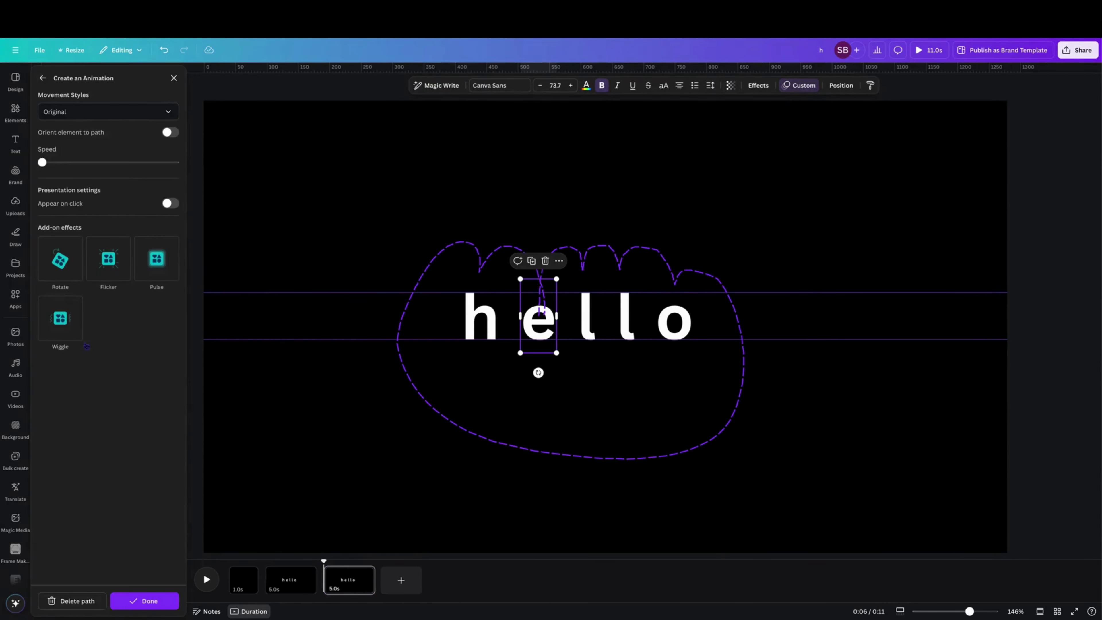
{"action": "left_click", "coordinate": [75, 602]}
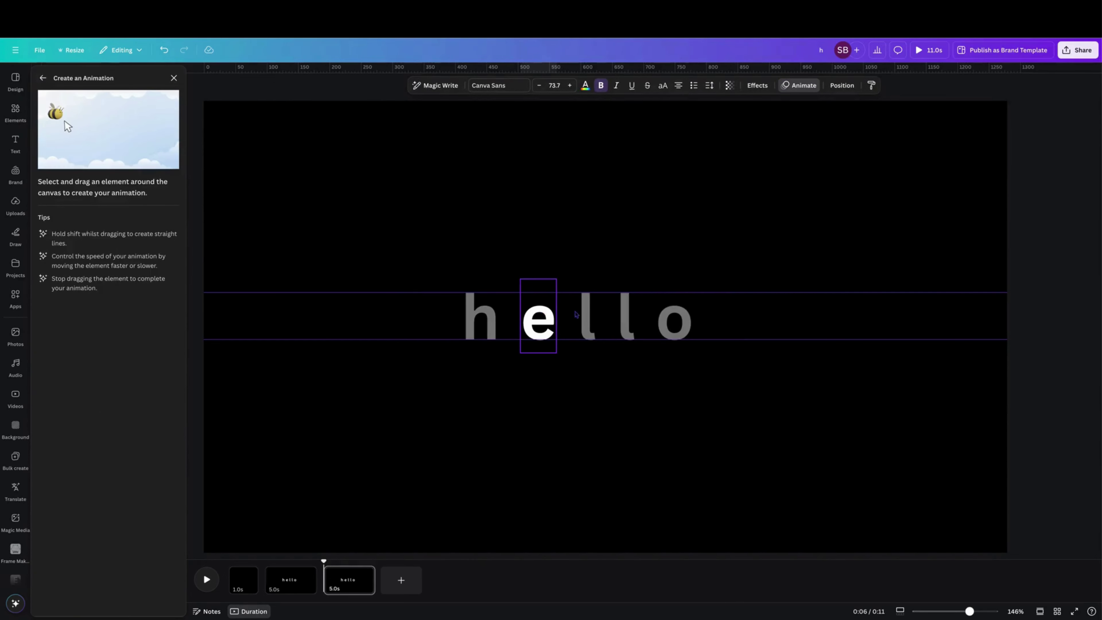
{"action": "left_click", "coordinate": [587, 315]}
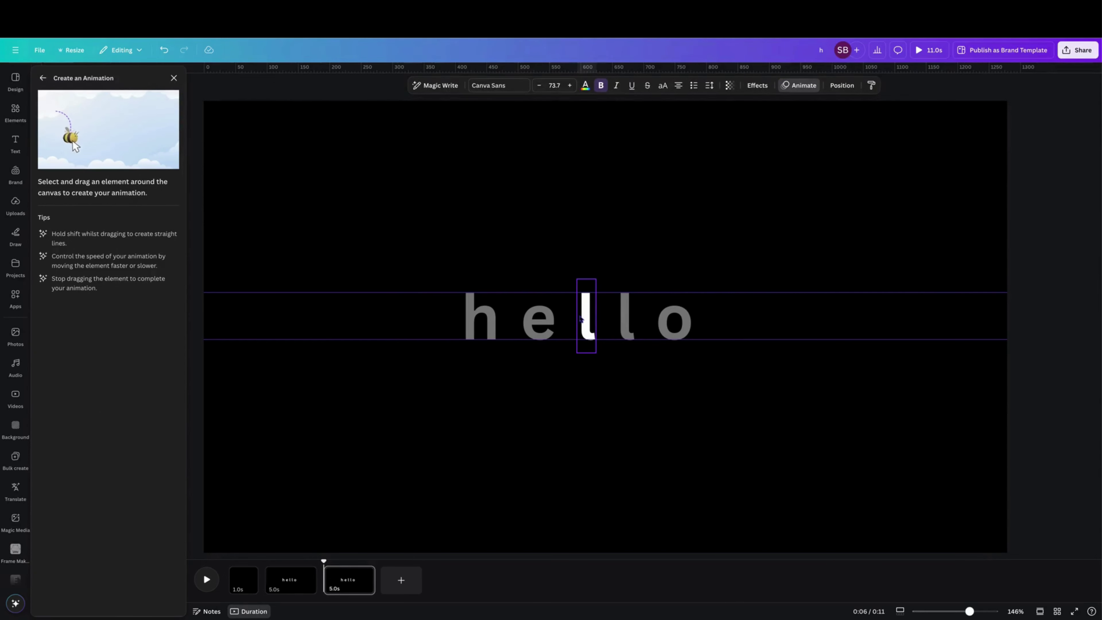
{"action": "mouse_move", "coordinate": [587, 329]}
{"action": "left_mouse_down"}
{"action": "mouse_move", "coordinate": [589, 278]}
{"action": "mouse_move", "coordinate": [613, 245]}
{"action": "mouse_move", "coordinate": [627, 263]}
{"action": "mouse_move", "coordinate": [623, 282]}
{"action": "mouse_move", "coordinate": [643, 255]}
{"action": "mouse_move", "coordinate": [666, 262]}
{"action": "mouse_move", "coordinate": [671, 290]}
{"action": "mouse_move", "coordinate": [701, 273]}
{"action": "mouse_move", "coordinate": [733, 317]}
{"action": "mouse_move", "coordinate": [717, 392]}
{"action": "mouse_move", "coordinate": [599, 427]}
{"action": "mouse_move", "coordinate": [504, 415]}
{"action": "mouse_move", "coordinate": [456, 397]}
{"action": "mouse_move", "coordinate": [419, 340]}
{"action": "mouse_move", "coordinate": [424, 267]}
{"action": "mouse_move", "coordinate": [454, 246]}
{"action": "mouse_move", "coordinate": [471, 278]}
{"action": "mouse_move", "coordinate": [483, 265]}
{"action": "mouse_move", "coordinate": [515, 274]}
{"action": "mouse_move", "coordinate": [521, 295]}
{"action": "mouse_move", "coordinate": [544, 269]}
{"action": "mouse_move", "coordinate": [582, 277]}
{"action": "mouse_move", "coordinate": [583, 325]}
{"action": "left_mouse_up"}
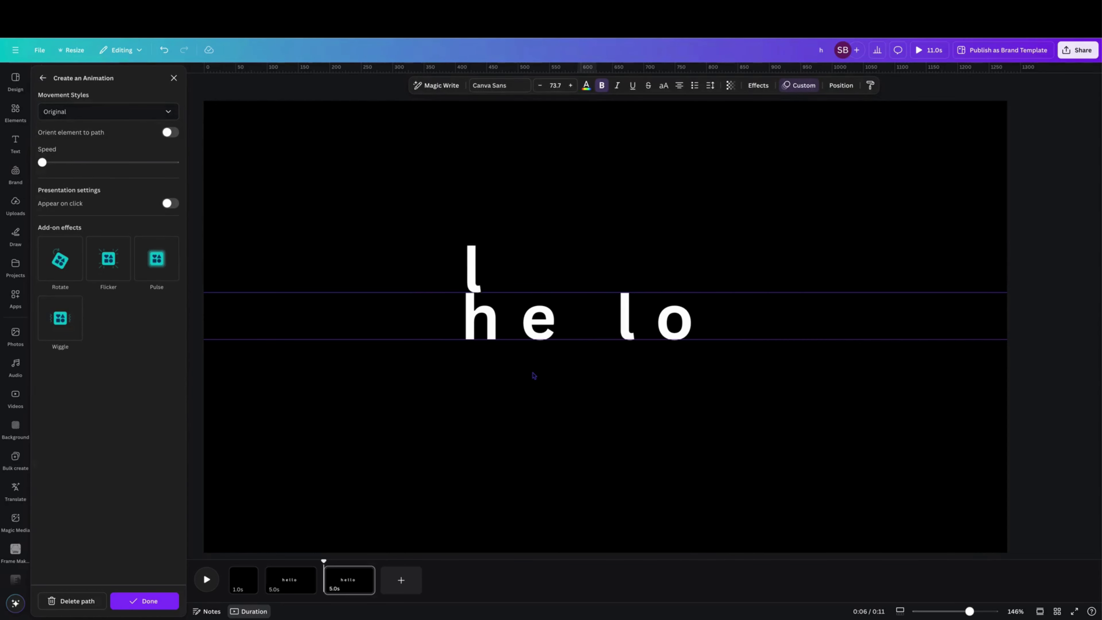
Duplicate the latest page, replacing the first l's path with one hopping the second l over the o, beneath the word and back over h, e, l
{"action": "right_click", "coordinate": [360, 568]}
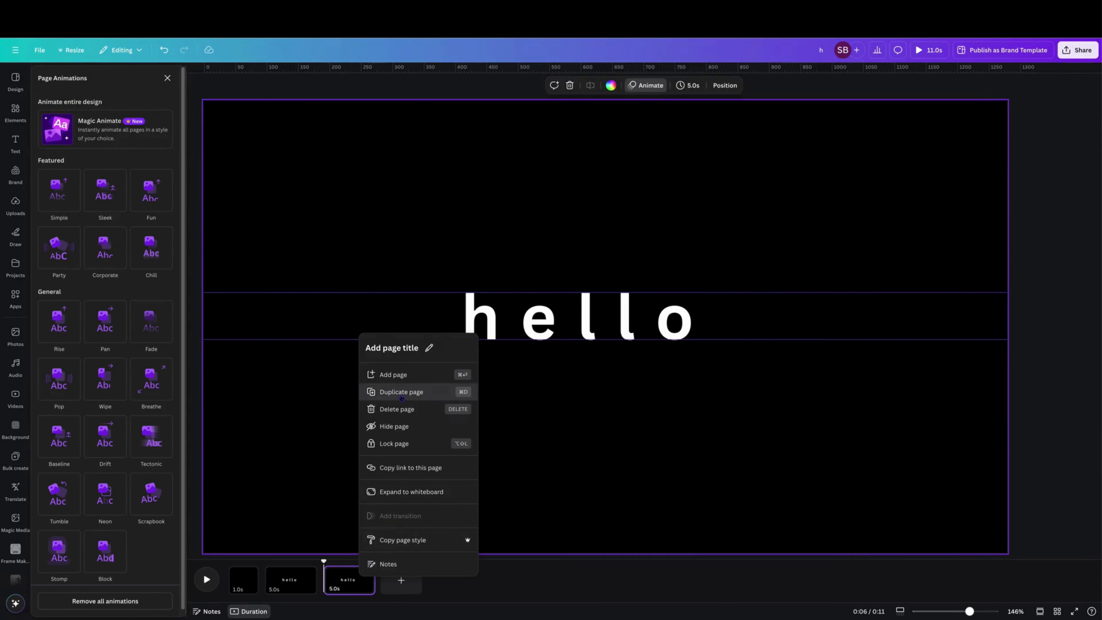
{"action": "left_click", "coordinate": [401, 393]}
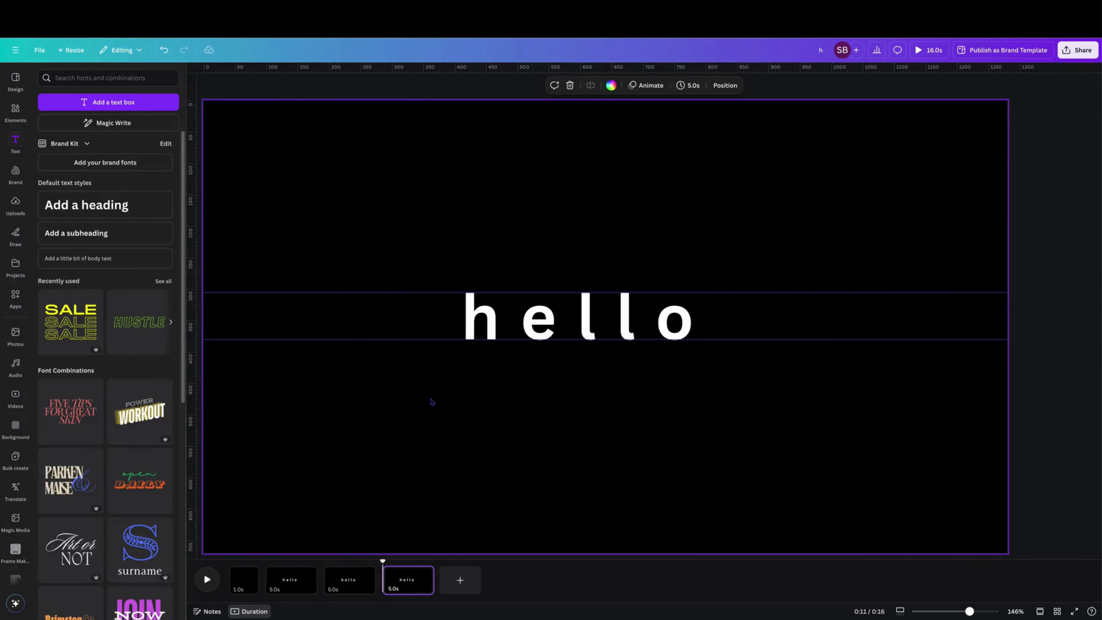
{"action": "left_click", "coordinate": [583, 329]}
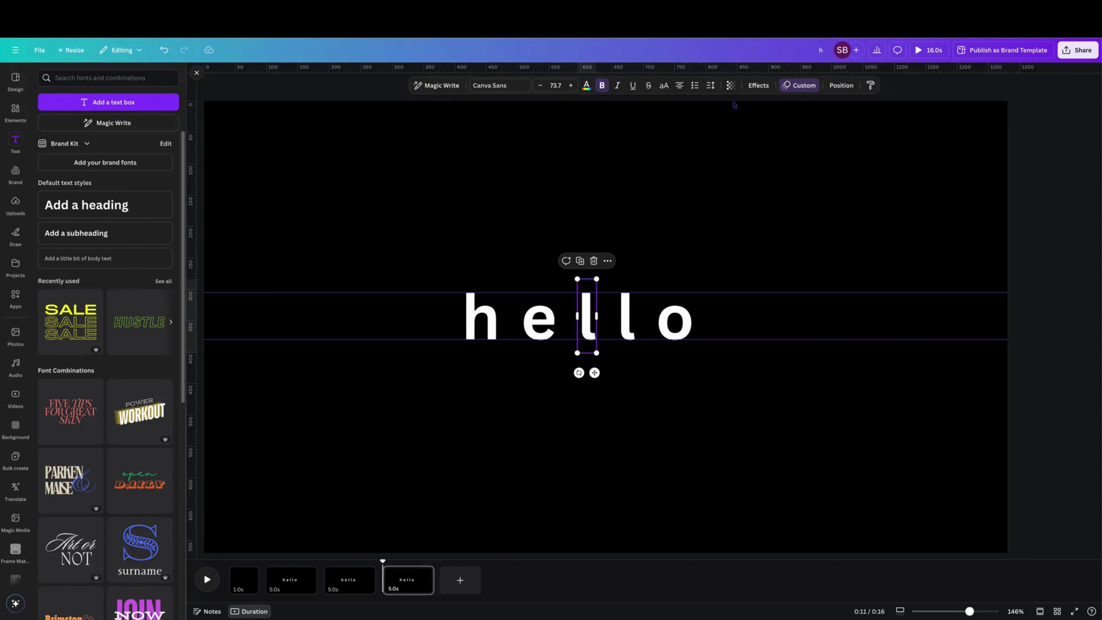
{"action": "left_click", "coordinate": [797, 87]}
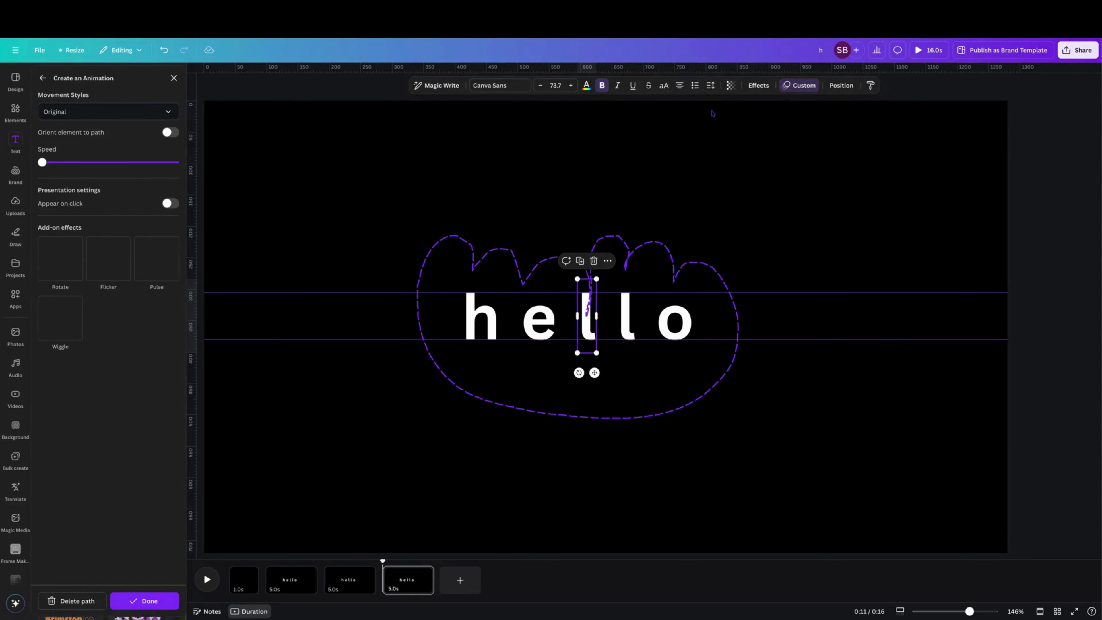
{"action": "left_click", "coordinate": [132, 608]}
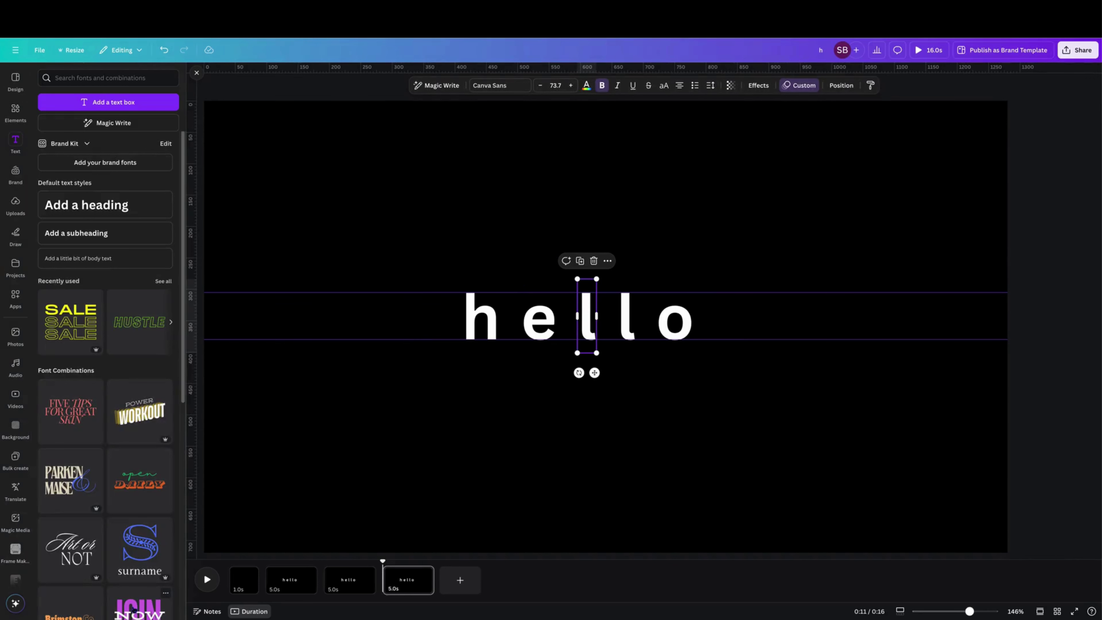
{"action": "left_click", "coordinate": [796, 87]}
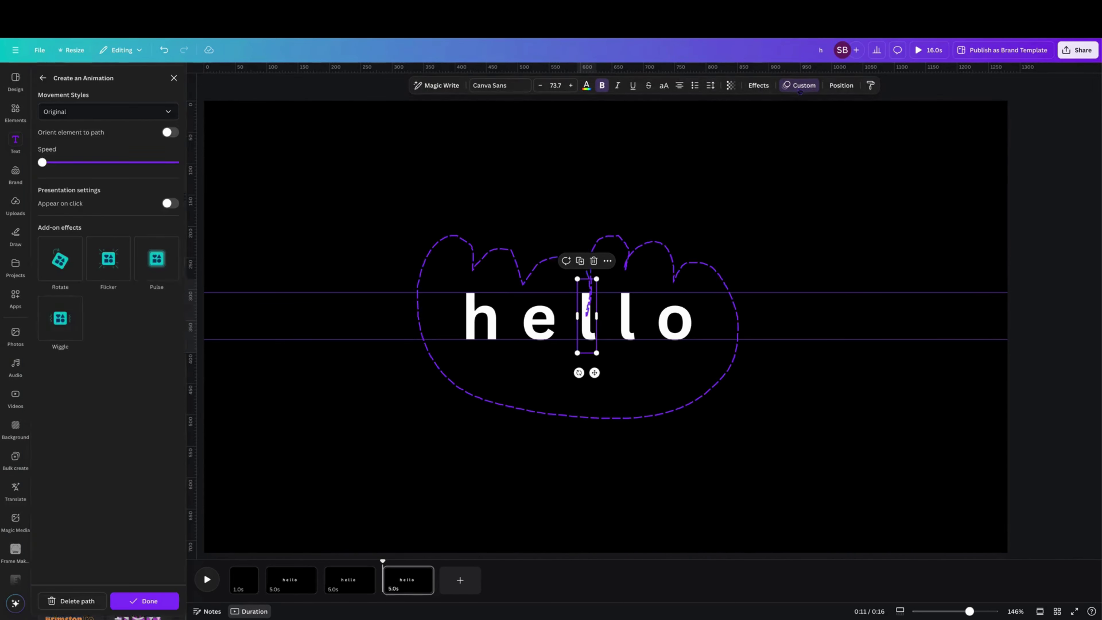
{"action": "left_click", "coordinate": [93, 594]}
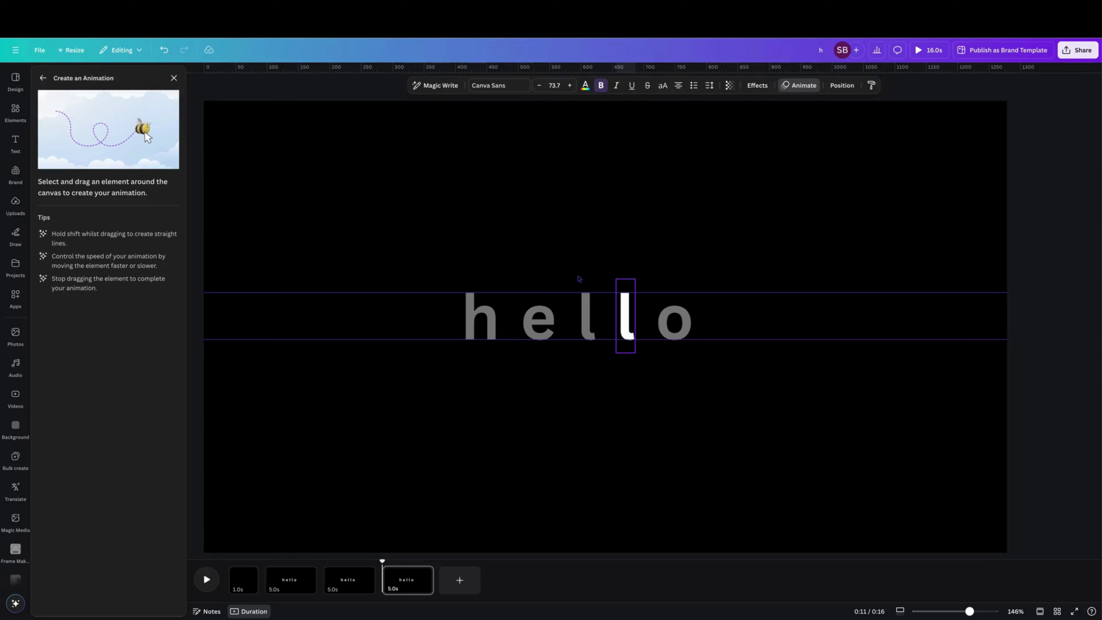
{"action": "mouse_move", "coordinate": [627, 328]}
{"action": "left_mouse_down"}
{"action": "mouse_move", "coordinate": [633, 264]}
{"action": "mouse_move", "coordinate": [671, 247]}
{"action": "mouse_move", "coordinate": [679, 285]}
{"action": "mouse_move", "coordinate": [731, 268]}
{"action": "mouse_move", "coordinate": [738, 360]}
{"action": "mouse_move", "coordinate": [664, 441]}
{"action": "mouse_move", "coordinate": [507, 448]}
{"action": "mouse_move", "coordinate": [407, 412]}
{"action": "mouse_move", "coordinate": [416, 305]}
{"action": "mouse_move", "coordinate": [456, 267]}
{"action": "mouse_move", "coordinate": [474, 280]}
{"action": "mouse_move", "coordinate": [511, 257]}
{"action": "mouse_move", "coordinate": [530, 290]}
{"action": "mouse_move", "coordinate": [564, 258]}
{"action": "mouse_move", "coordinate": [588, 269]}
{"action": "mouse_move", "coordinate": [590, 288]}
{"action": "mouse_move", "coordinate": [601, 269]}
{"action": "mouse_move", "coordinate": [620, 289]}
{"action": "mouse_move", "coordinate": [625, 329]}
{"action": "left_mouse_up"}
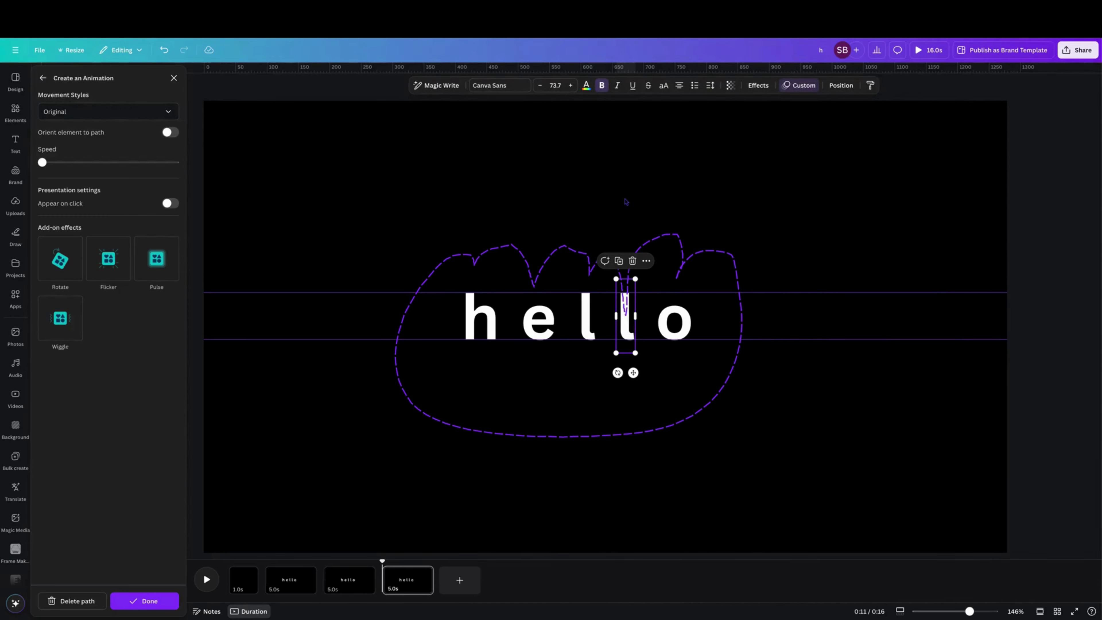
Duplicate the latest page, replacing the second l's path with one looping the o beneath the word and back over h, e, l and l
{"action": "right_click", "coordinate": [428, 587]}
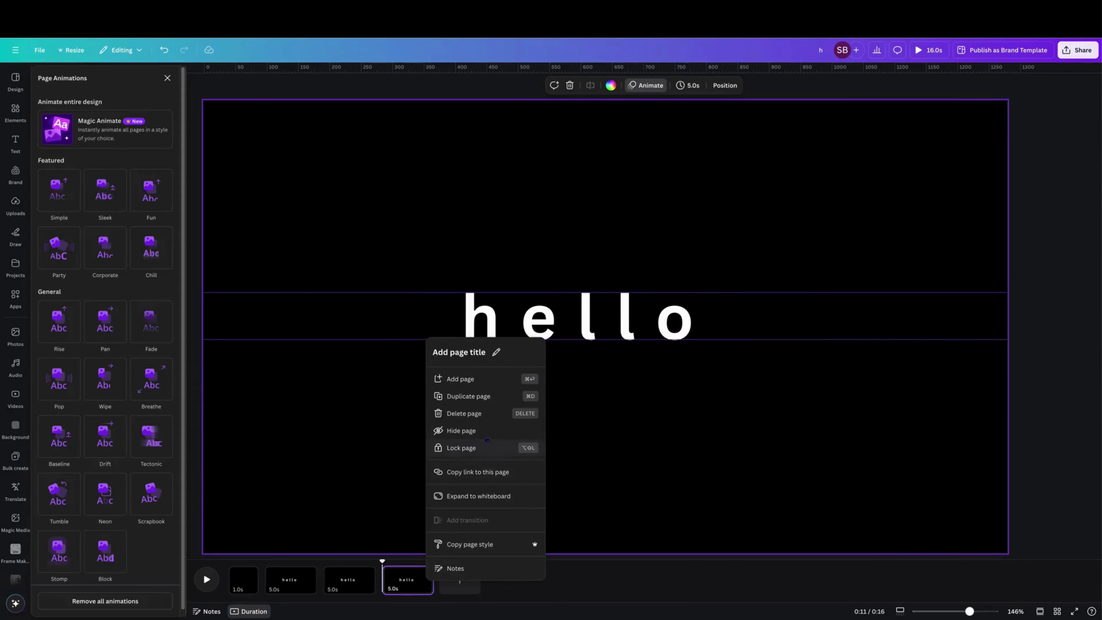
{"action": "left_click", "coordinate": [476, 396]}
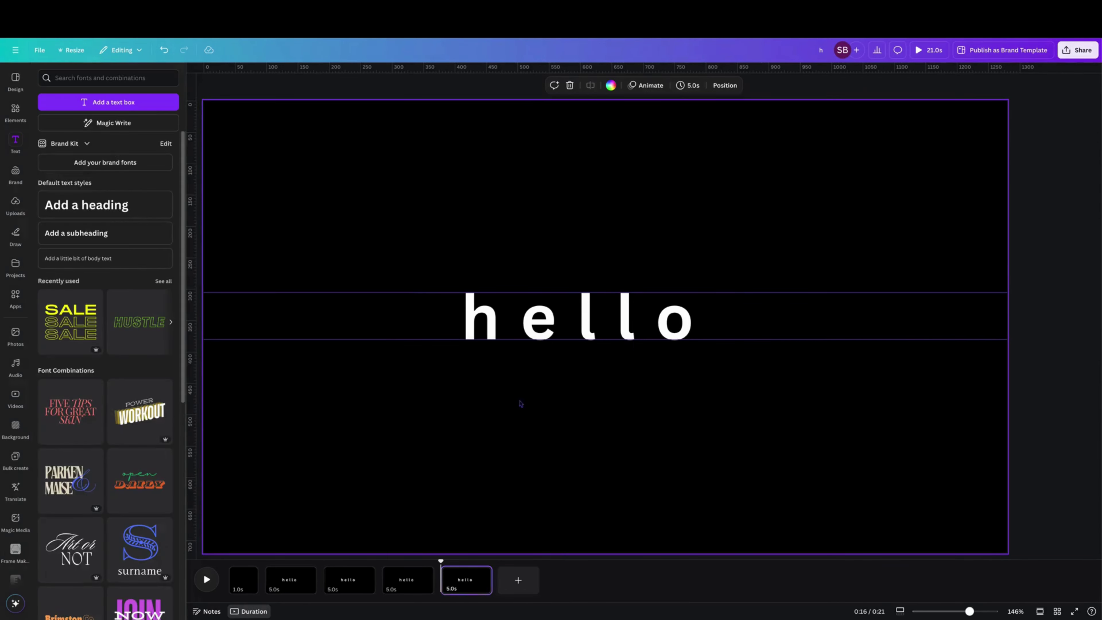
{"action": "left_click", "coordinate": [640, 316]}
{"action": "left_click", "coordinate": [807, 87]}
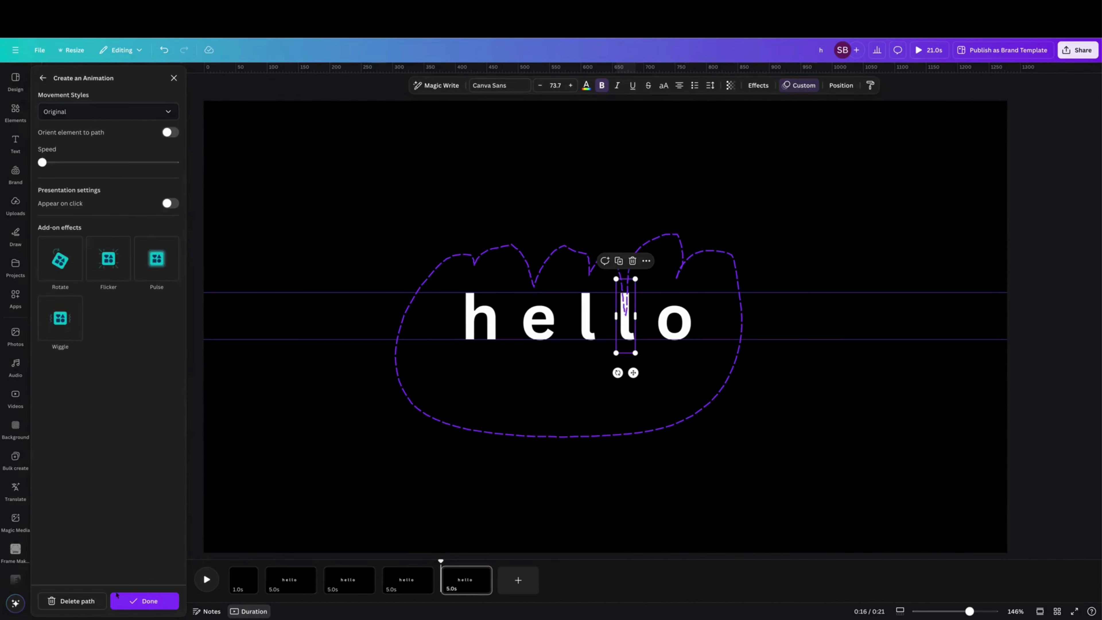
{"action": "left_click", "coordinate": [72, 602]}
{"action": "left_click", "coordinate": [667, 325]}
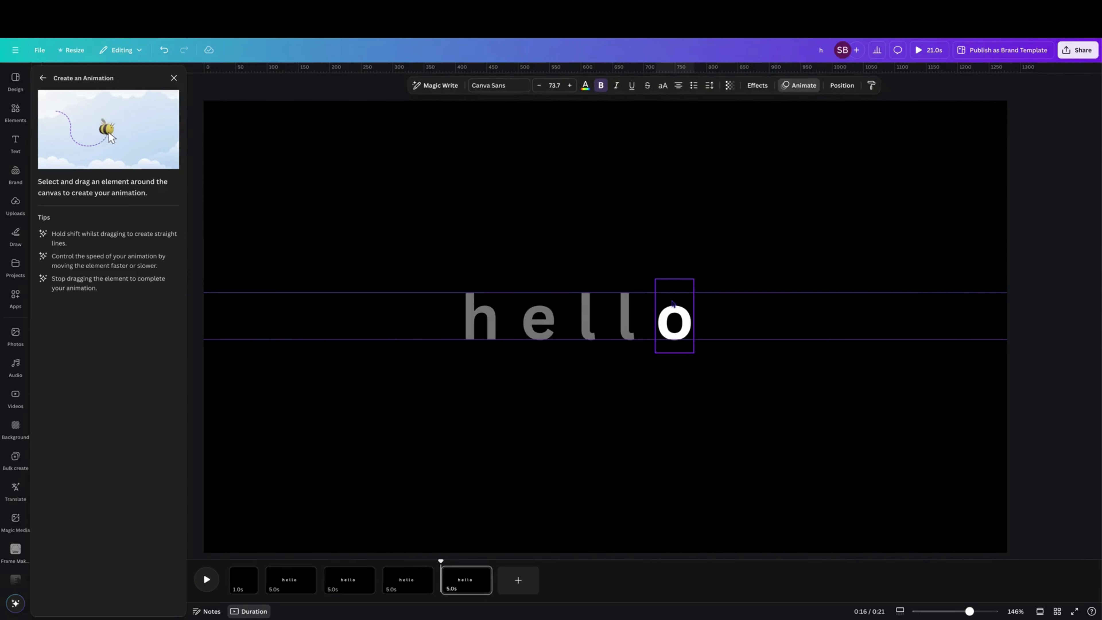
{"action": "mouse_move", "coordinate": [680, 276]}
{"action": "left_mouse_down"}
{"action": "mouse_move", "coordinate": [713, 296]}
{"action": "mouse_move", "coordinate": [692, 362]}
{"action": "mouse_move", "coordinate": [594, 408]}
{"action": "mouse_move", "coordinate": [486, 386]}
{"action": "mouse_move", "coordinate": [443, 346]}
{"action": "mouse_move", "coordinate": [435, 312]}
{"action": "mouse_move", "coordinate": [449, 252]}
{"action": "mouse_move", "coordinate": [501, 241]}
{"action": "mouse_move", "coordinate": [526, 273]}
{"action": "mouse_move", "coordinate": [577, 242]}
{"action": "mouse_move", "coordinate": [581, 260]}
{"action": "mouse_move", "coordinate": [616, 243]}
{"action": "mouse_move", "coordinate": [620, 264]}
{"action": "mouse_move", "coordinate": [656, 245]}
{"action": "mouse_move", "coordinate": [676, 309]}
{"action": "left_mouse_up"}
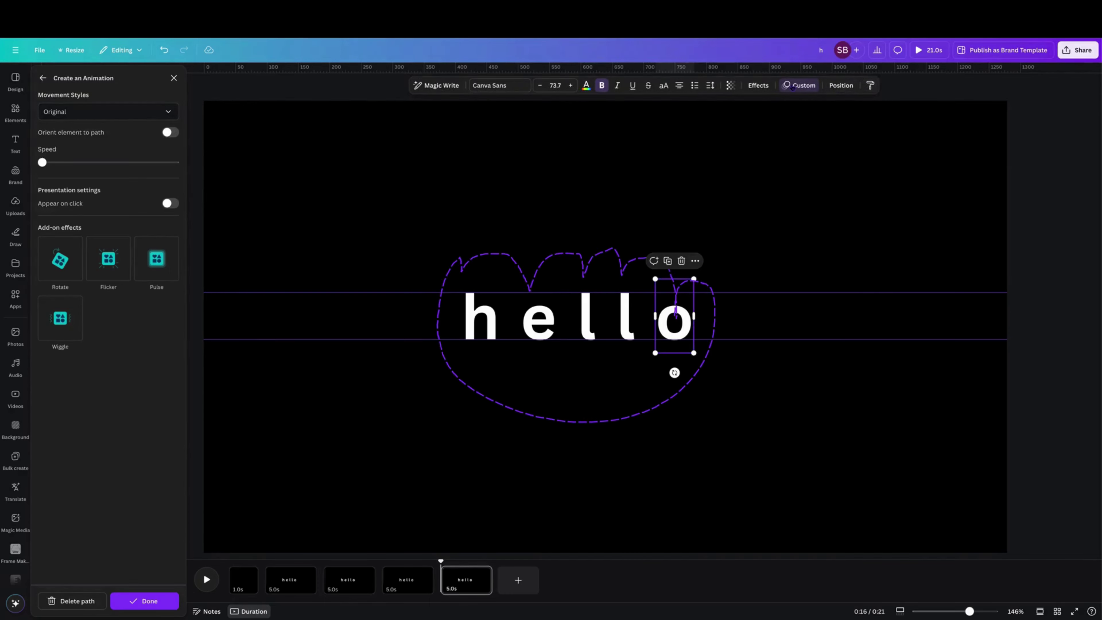
Duplicate the page with the animated o and delete the o's custom path on the copy
{"action": "right_click", "coordinate": [475, 586]}
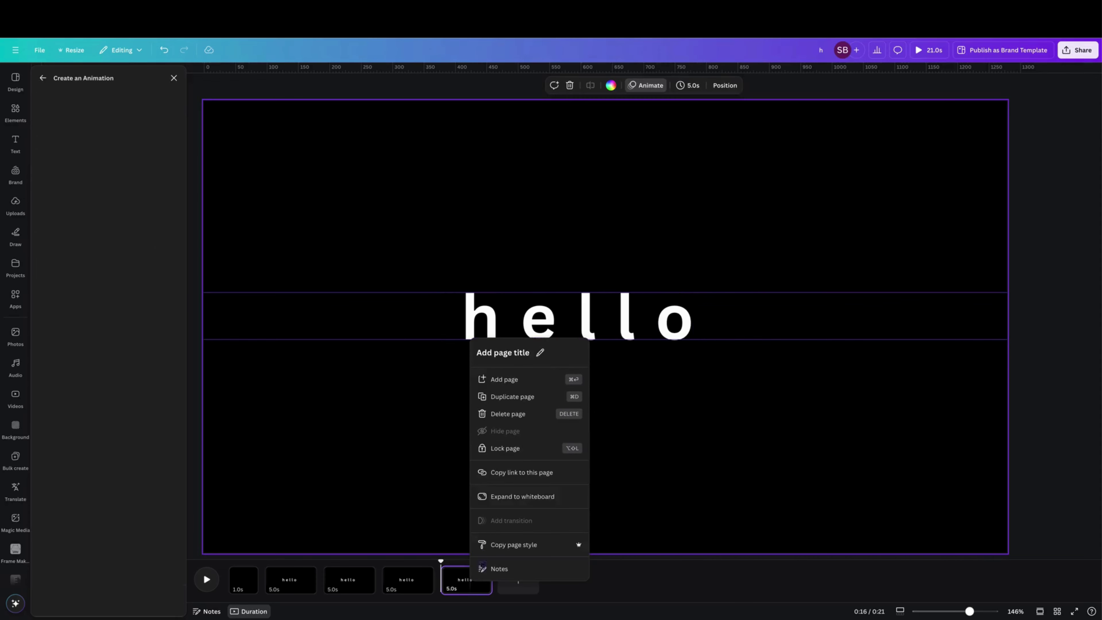
{"action": "left_click", "coordinate": [510, 399]}
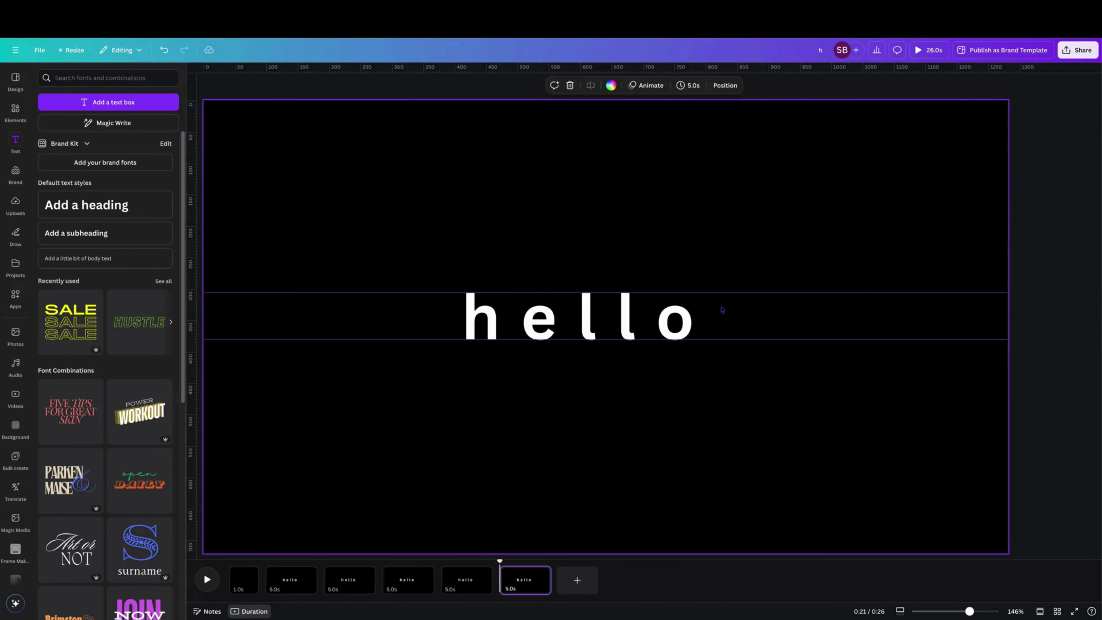
{"action": "left_click", "coordinate": [693, 318]}
{"action": "left_click", "coordinate": [798, 89]}
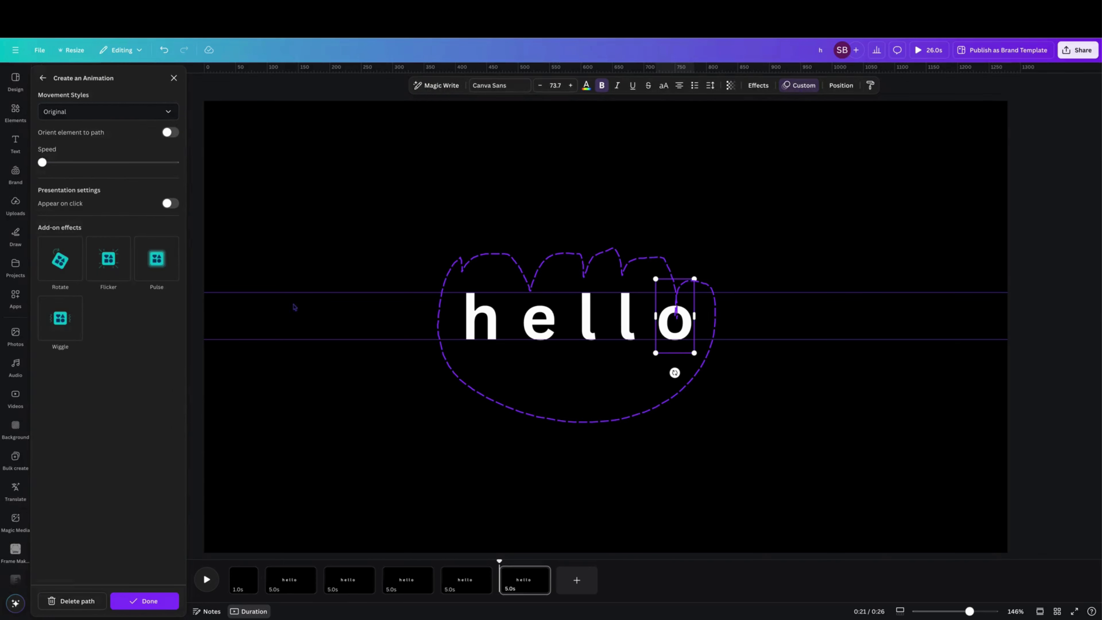
{"action": "left_click", "coordinate": [78, 601]}
{"action": "key", "text": "Escape"}
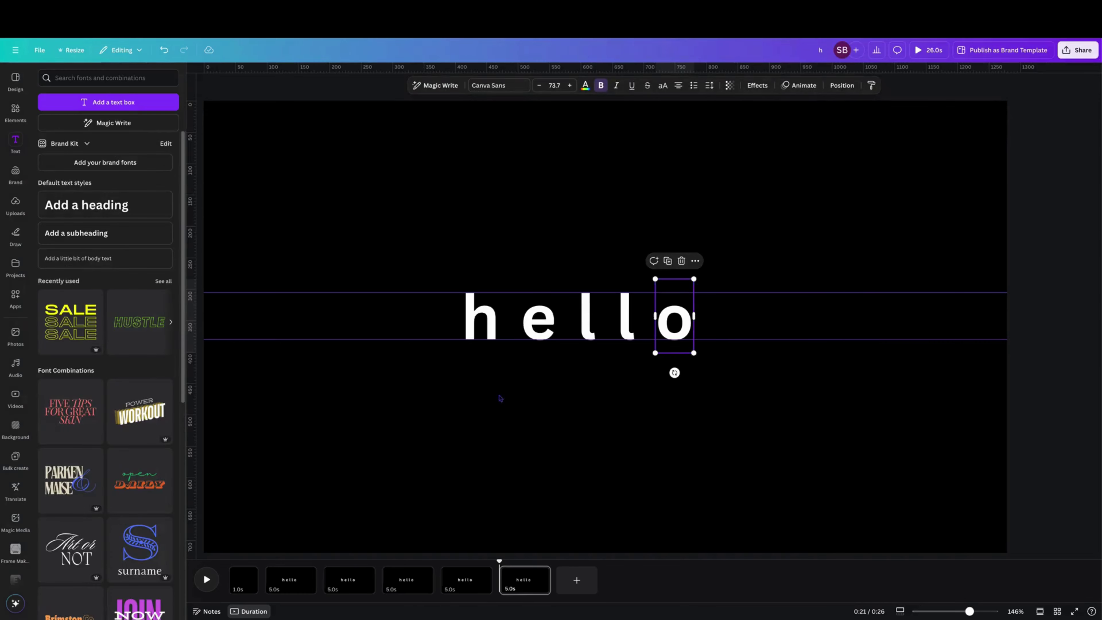
Select all five letters on the last hello page and apply the Breathe text animation to them
{"action": "left_click", "coordinate": [479, 325]}
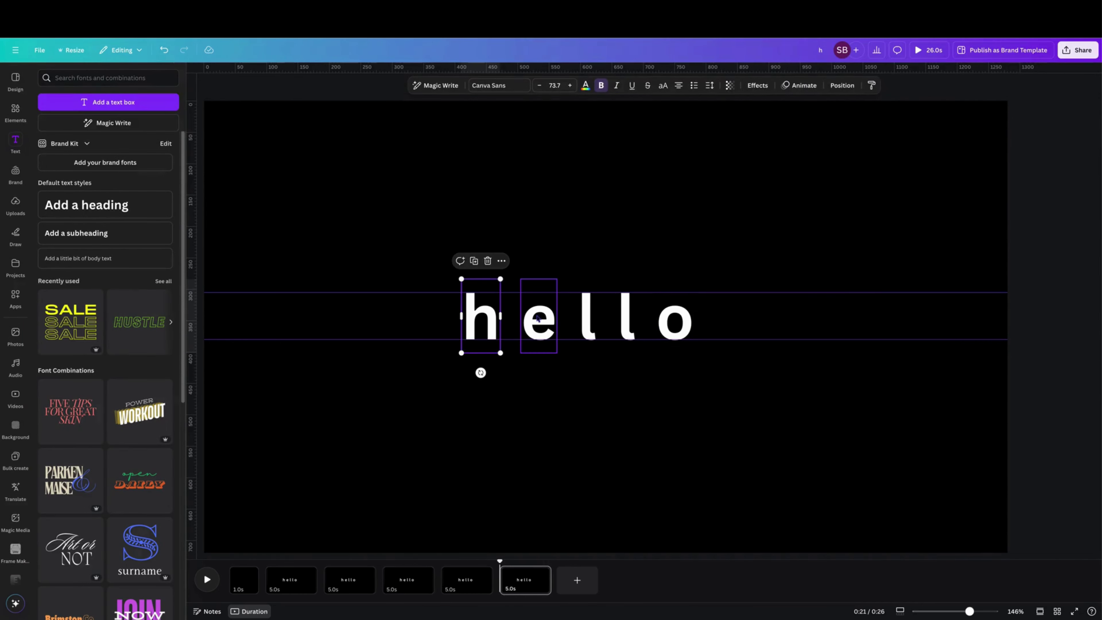
{"action": "left_click", "coordinate": [538, 318], "text": "shift"}
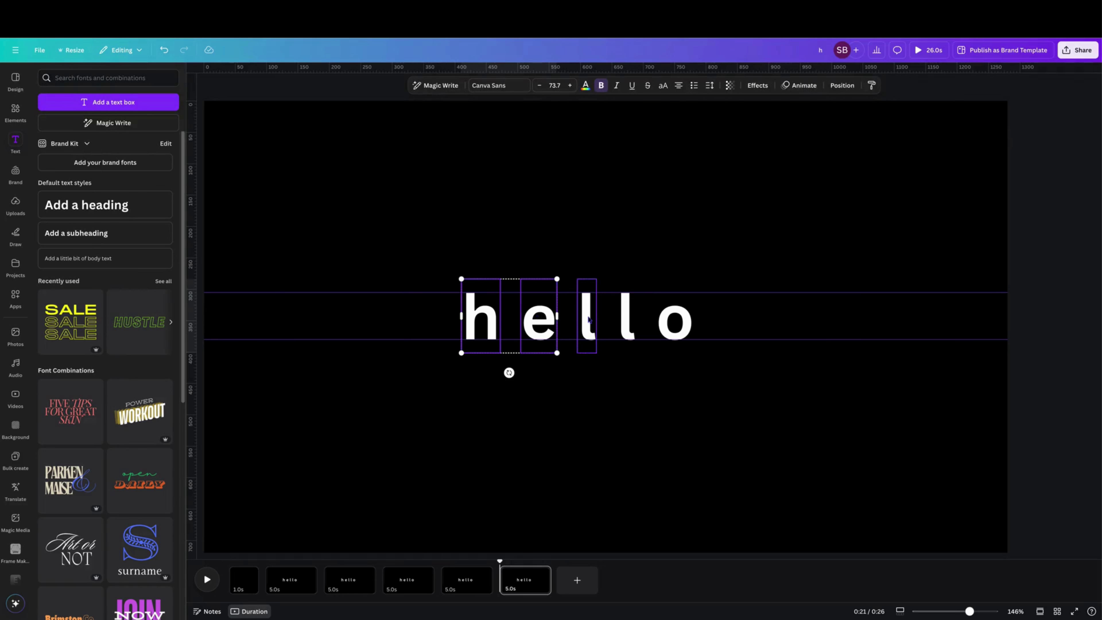
{"action": "left_click", "coordinate": [589, 320], "text": "shift"}
{"action": "left_click", "coordinate": [626, 320], "text": "shift"}
{"action": "left_click", "coordinate": [658, 324], "text": "shift"}
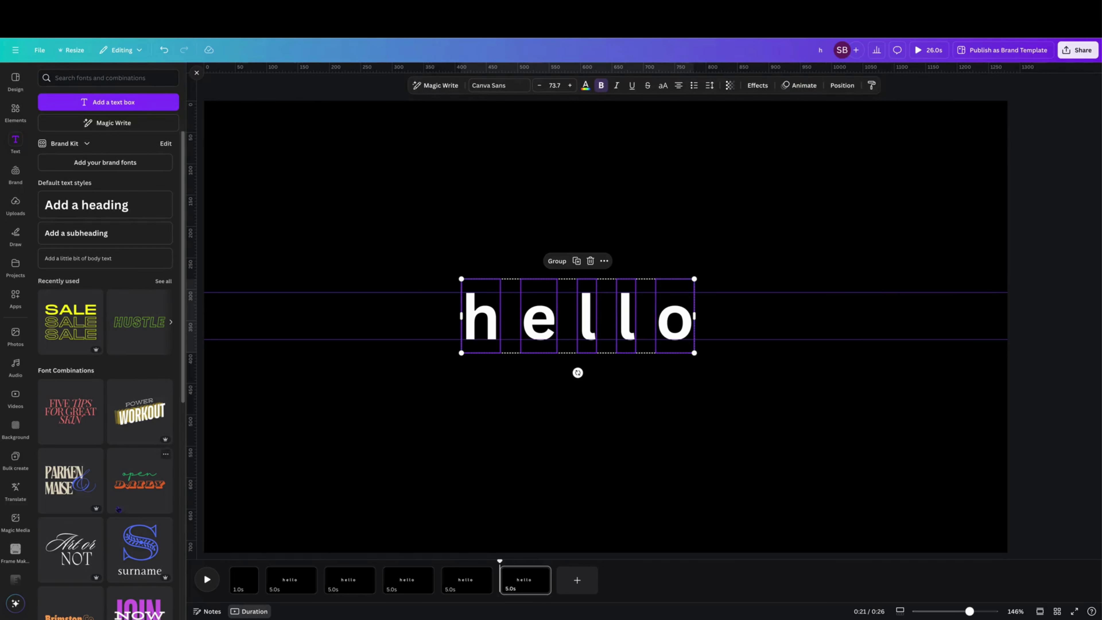
{"action": "left_click", "coordinate": [808, 86]}
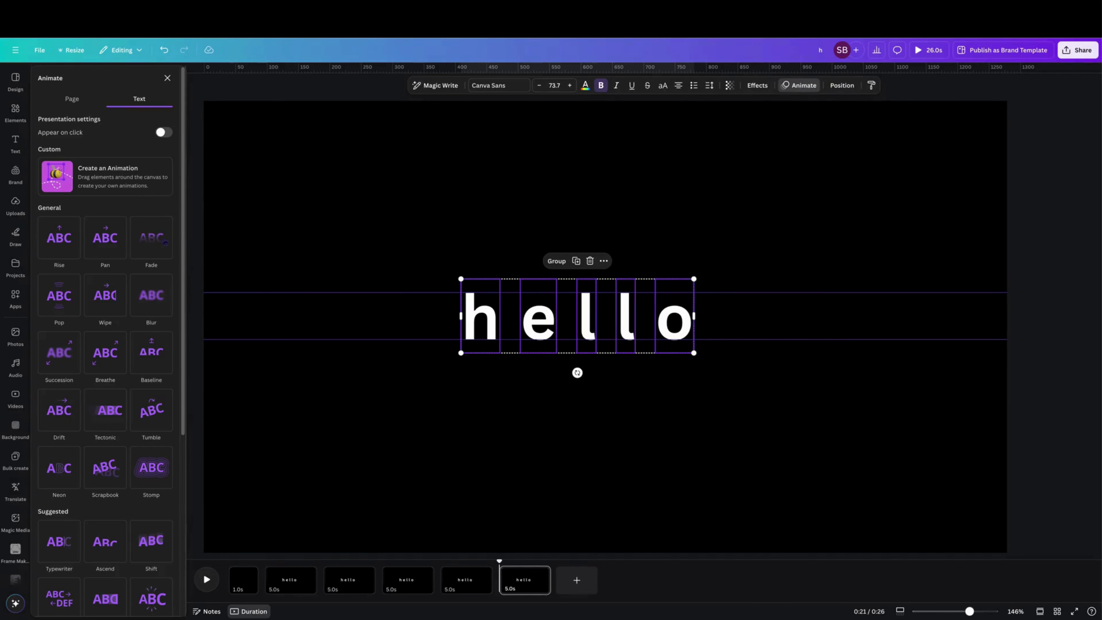
{"action": "left_click", "coordinate": [105, 359]}
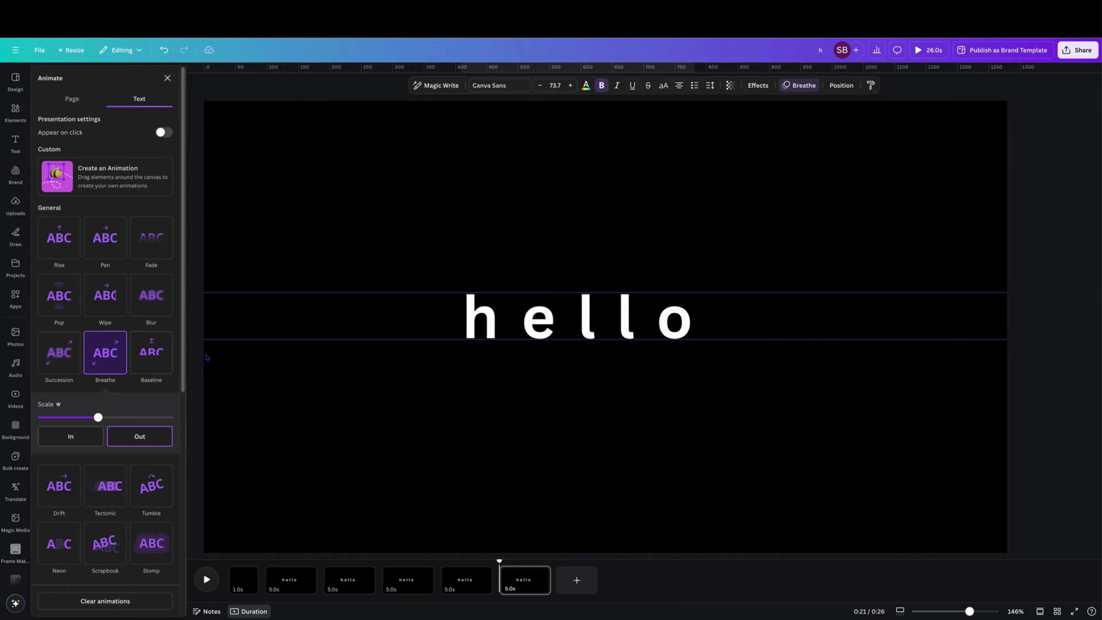
Add a blank closing page with a duration of 1.0 second and play the whole design through
{"action": "left_click", "coordinate": [577, 580]}
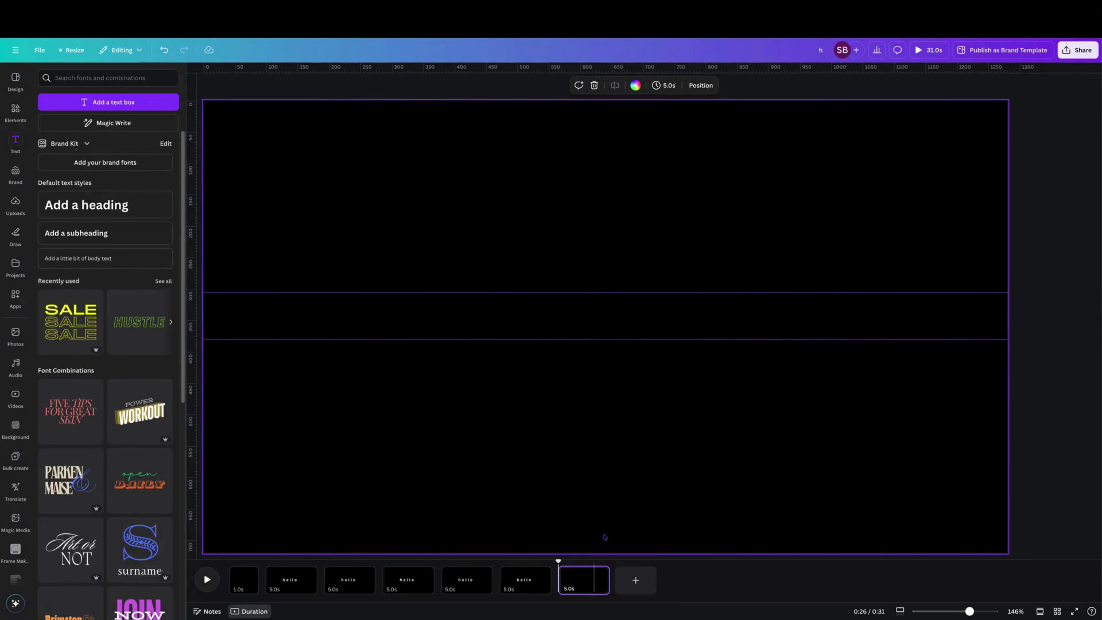
{"action": "left_click", "coordinate": [570, 591]}
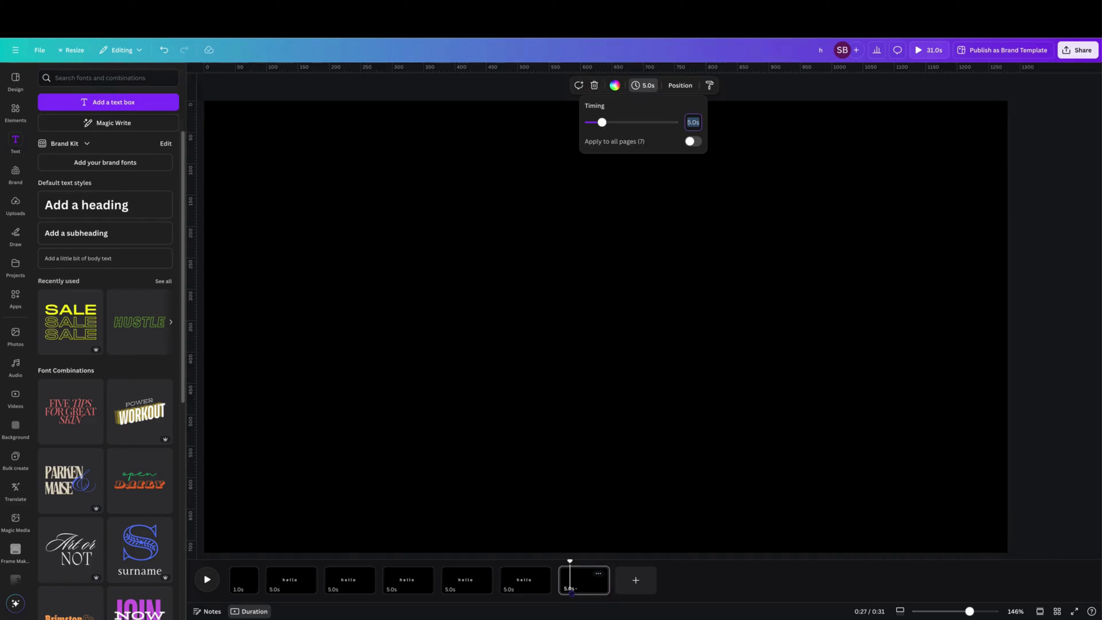
{"action": "key", "text": "Return"}
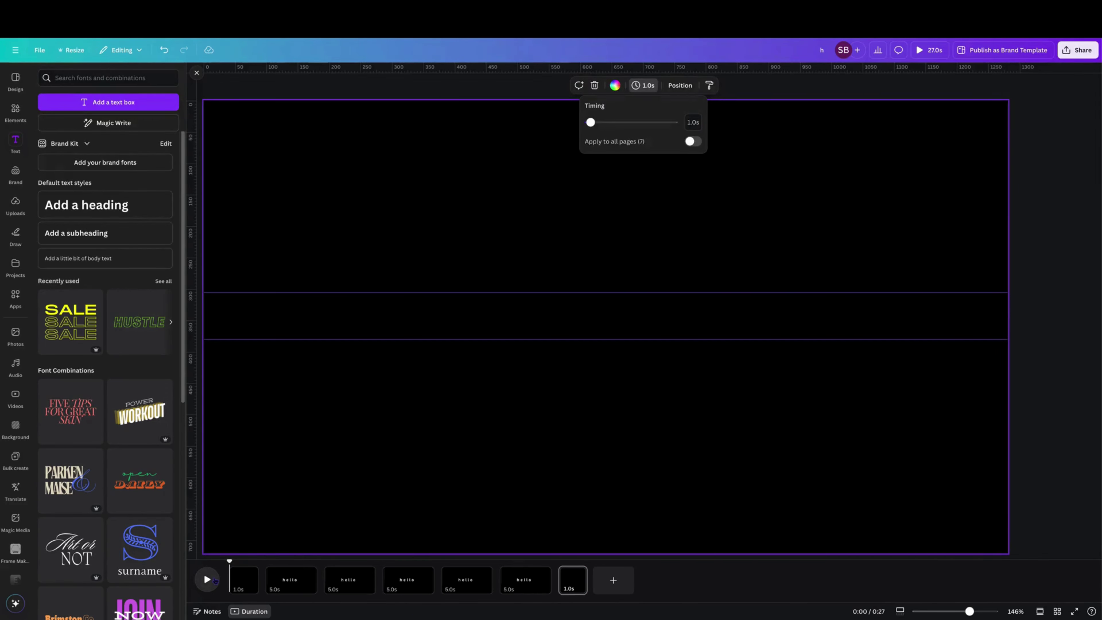
{"action": "left_click", "coordinate": [215, 580]}
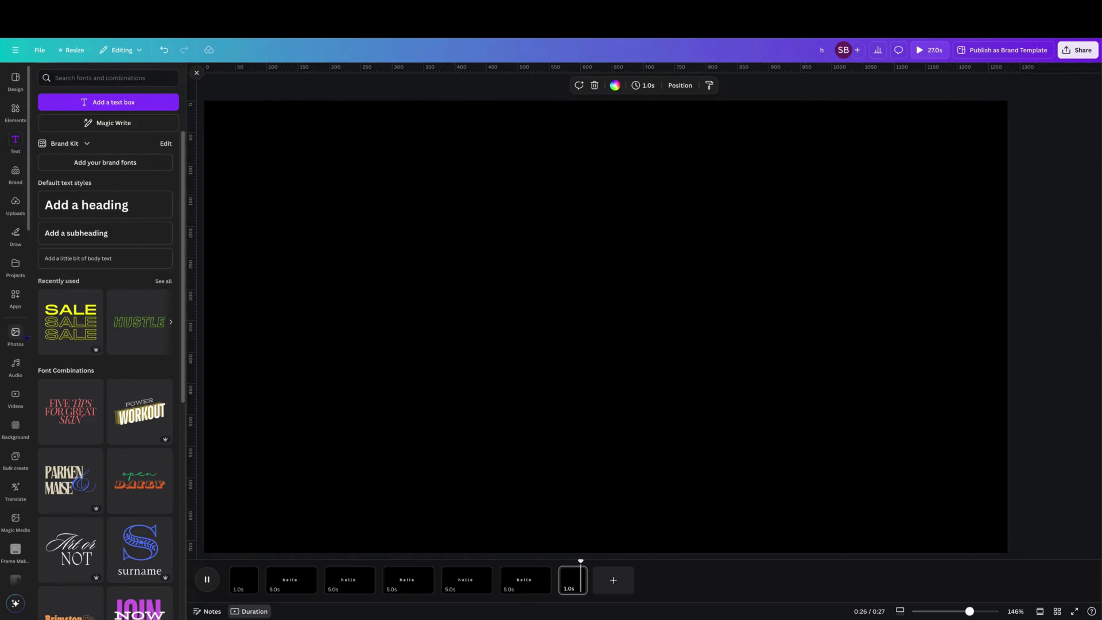
Show all recently used audio tracks and preview the Upbeat Fitness track
{"action": "left_click", "coordinate": [17, 369]}
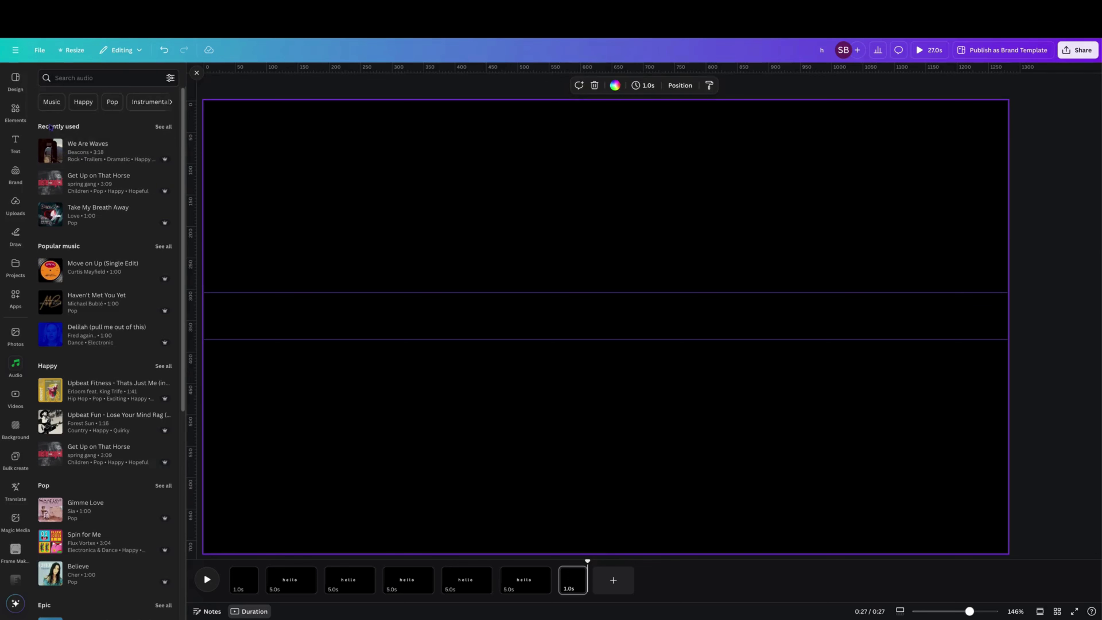
{"action": "left_click", "coordinate": [166, 128]}
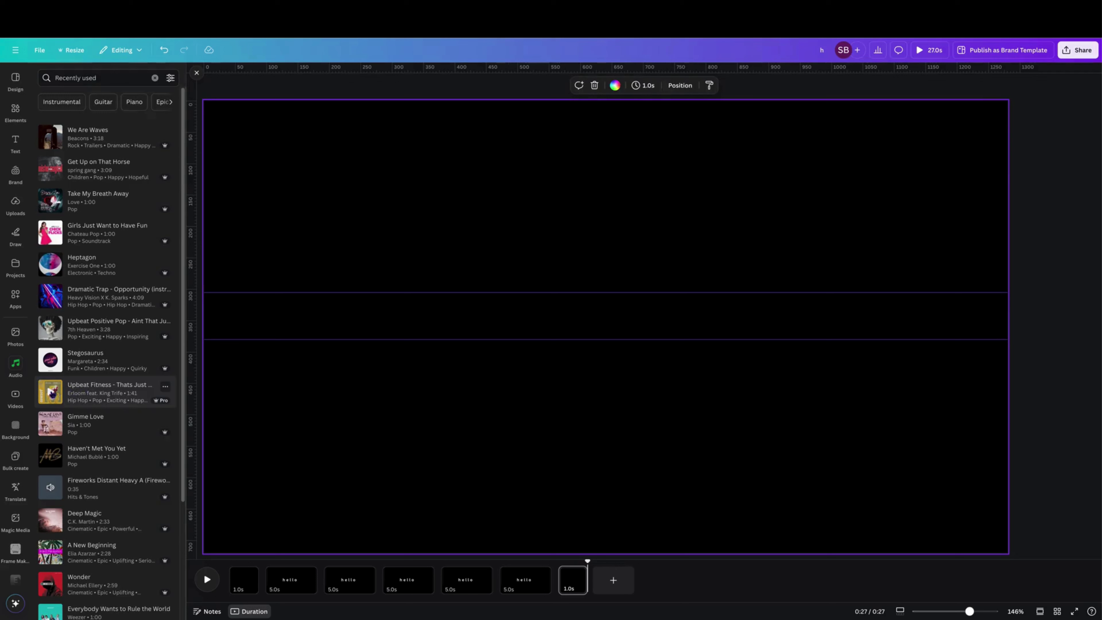
{"action": "left_click", "coordinate": [50, 392]}
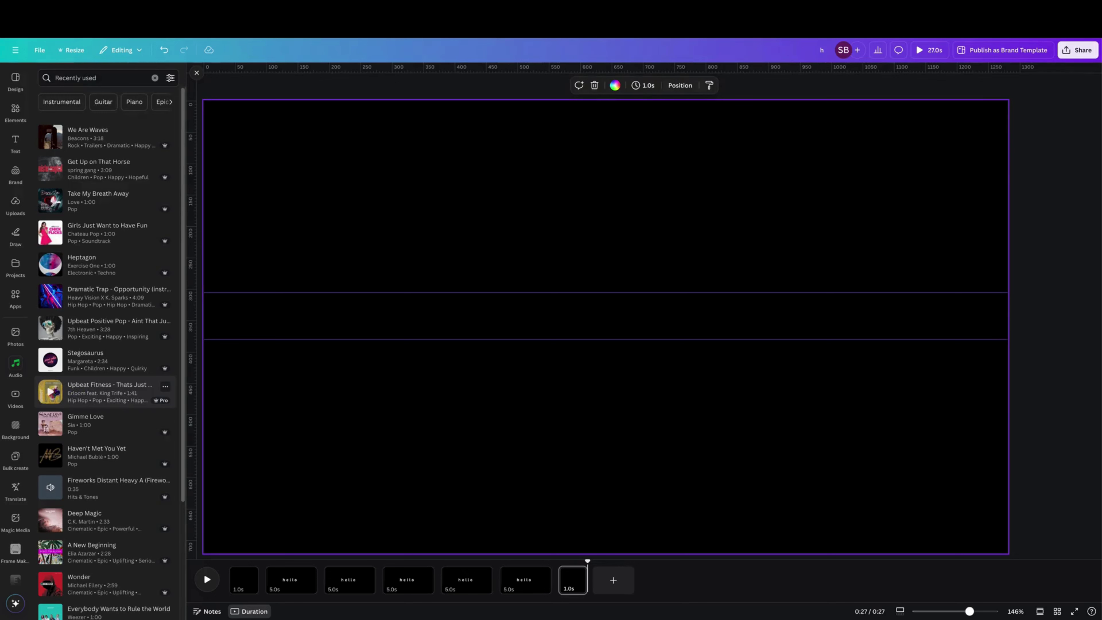
Add the We Are Waves track at the timeline's end, and delete that clip together with the blank closing page
{"action": "left_click", "coordinate": [85, 138]}
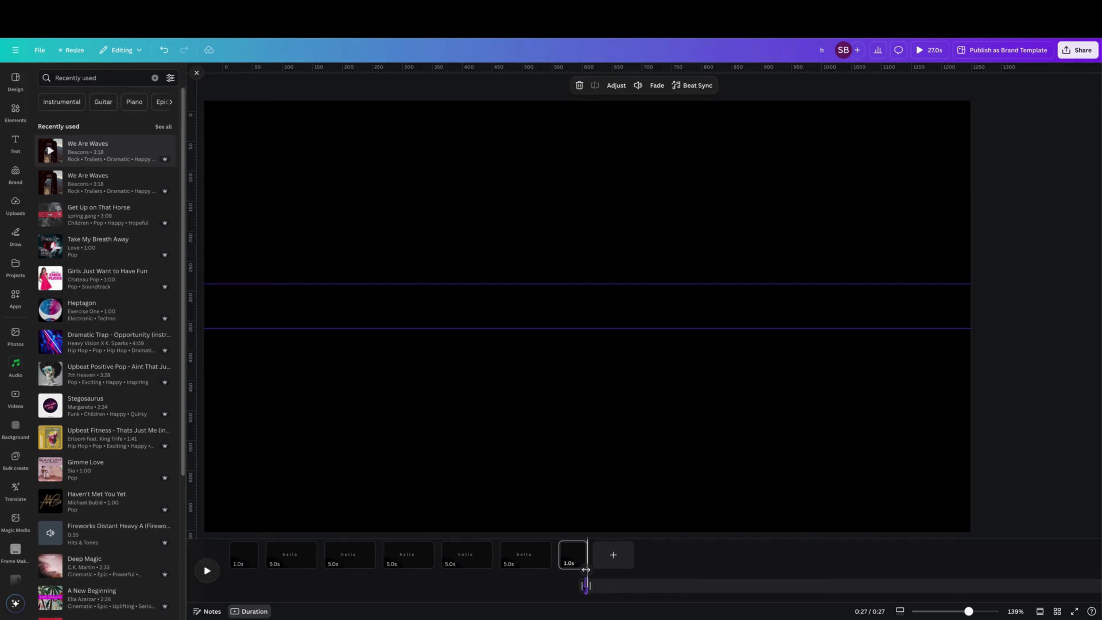
{"action": "key", "text": "Delete"}
{"action": "right_click", "coordinate": [587, 569]}
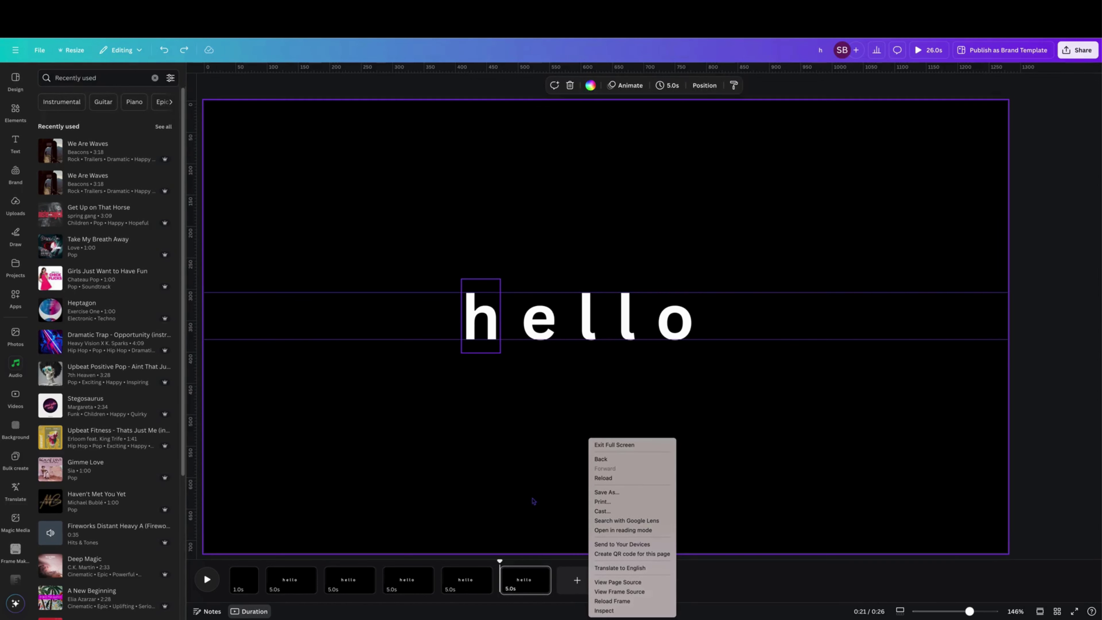
{"action": "left_click", "coordinate": [537, 538]}
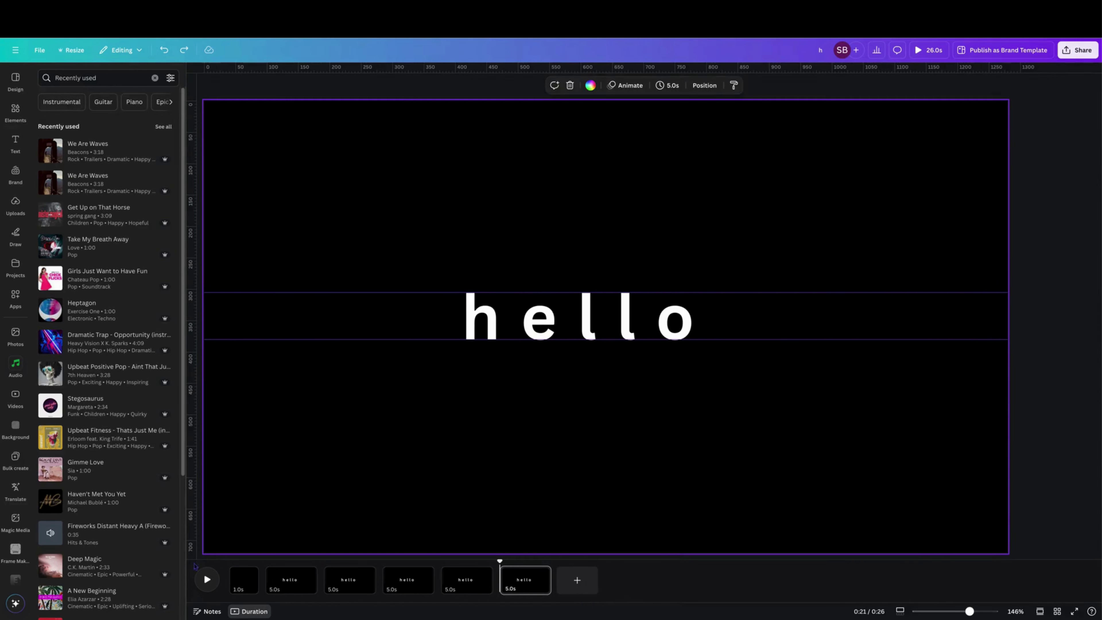
Add the We Are Waves track from the start of the opening black page and play the design with the audio
{"action": "left_click", "coordinate": [208, 579]}
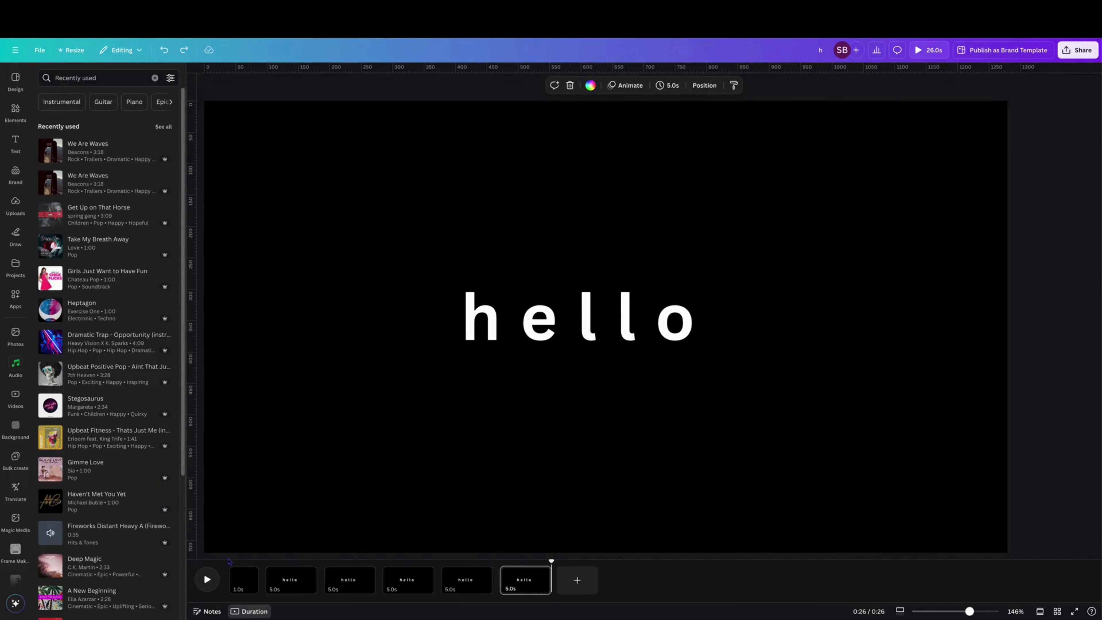
{"action": "left_click", "coordinate": [232, 568]}
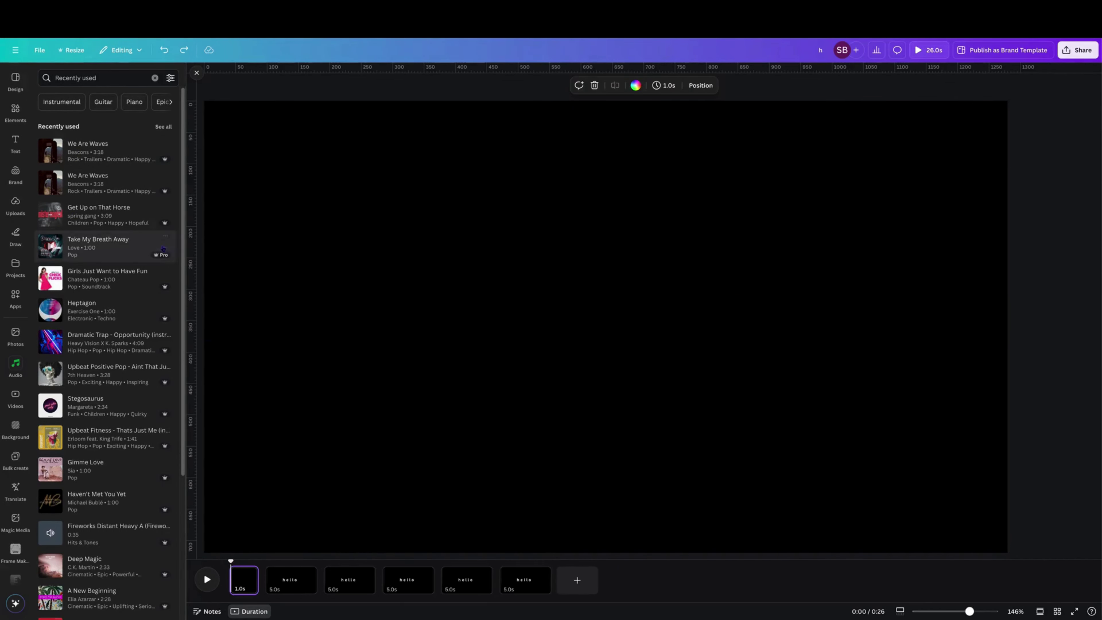
{"action": "left_click", "coordinate": [84, 155]}
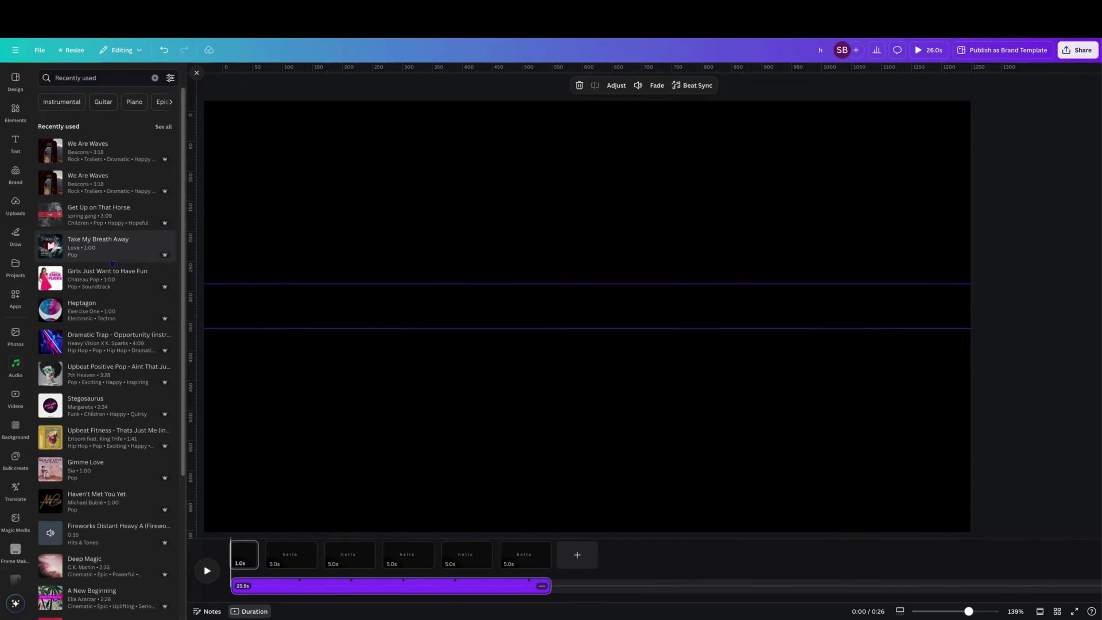
{"action": "left_click", "coordinate": [204, 573]}
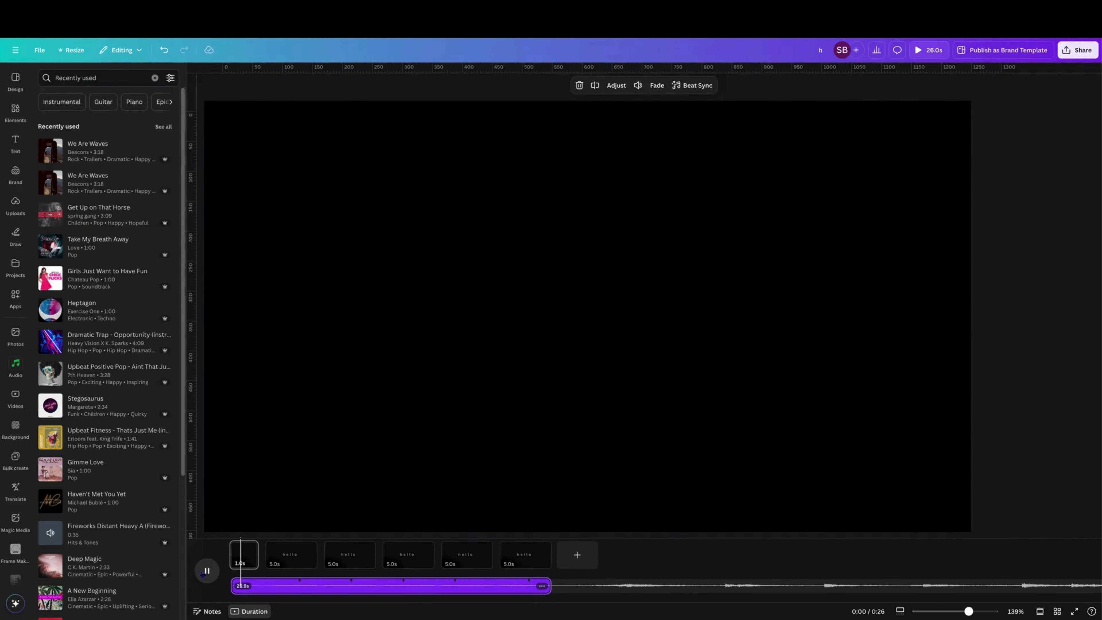